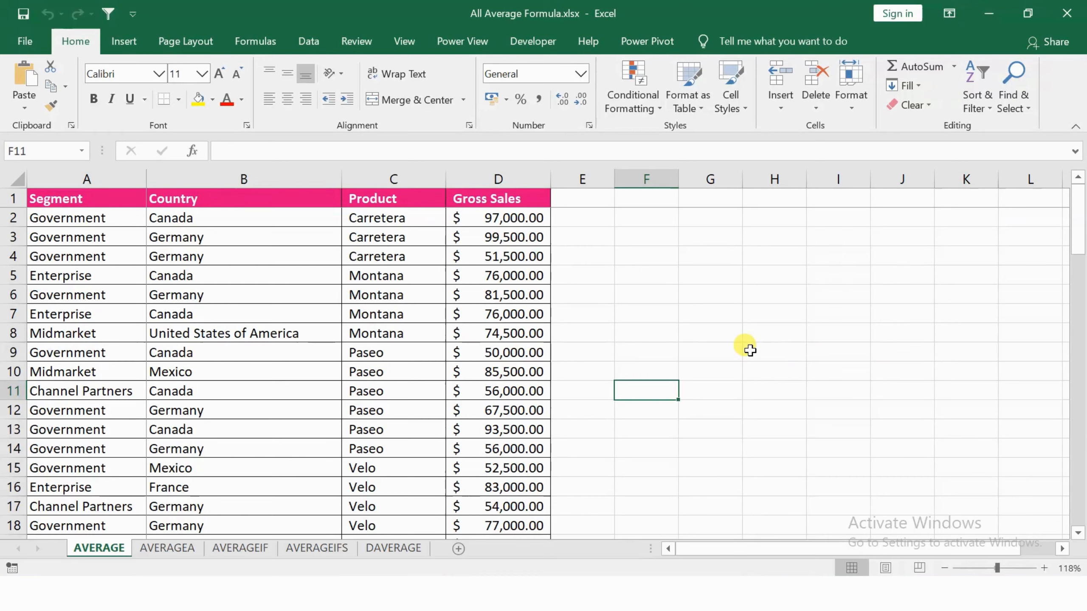
- Calculate the average of gross sales in F4 with an AVERAGE formula over D2:D82
left_click(119, 210)
key("ctrl+Down")
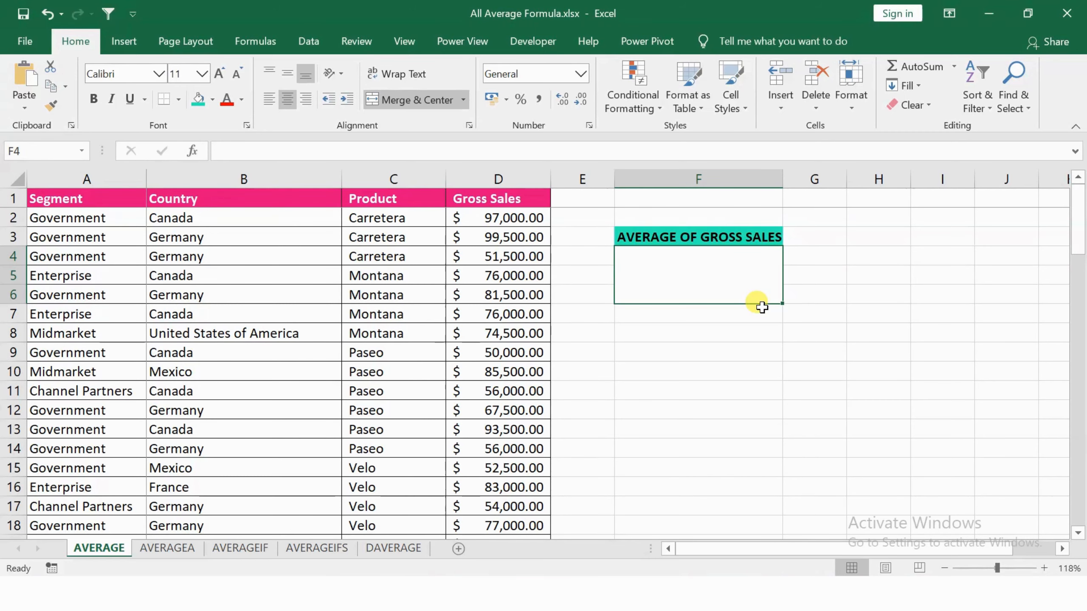
type("=AVERAGE(")
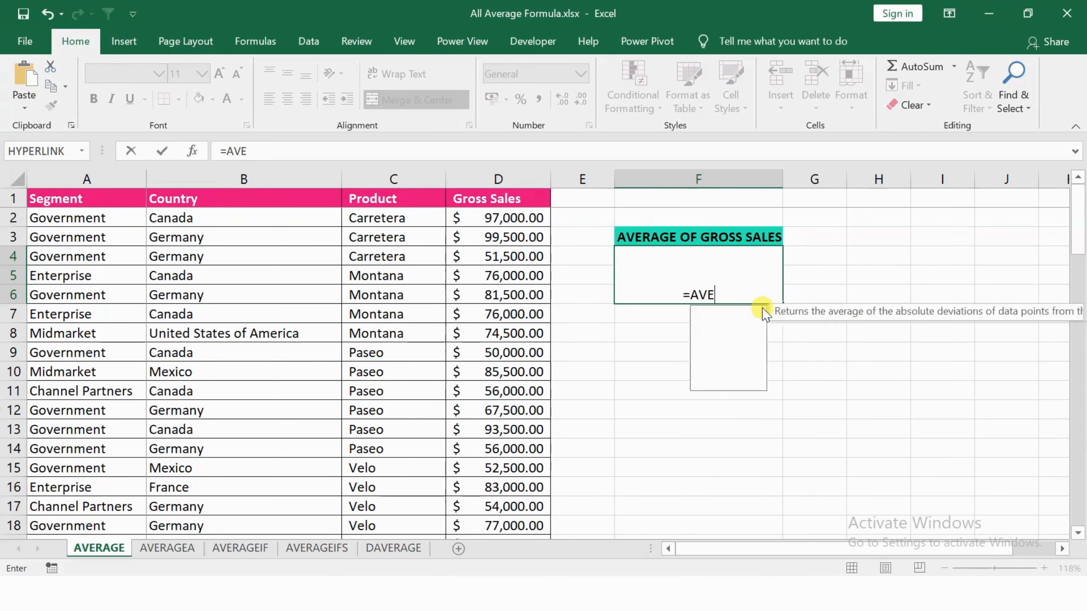
left_click(499, 215)
key("ctrl+shift+Down")
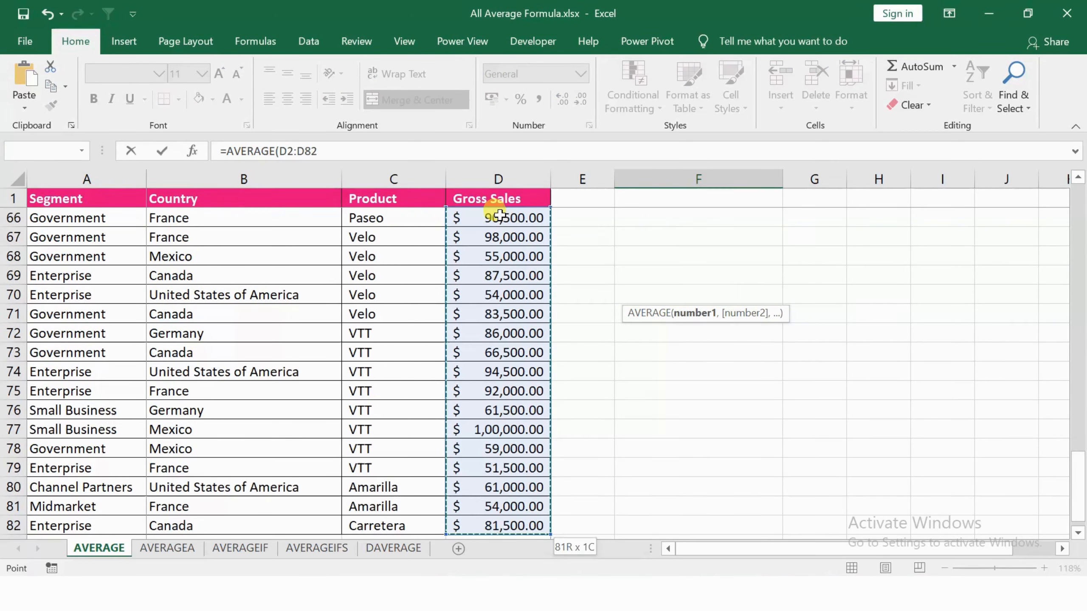
key("Return")
scroll(500, 214, "up", 3)
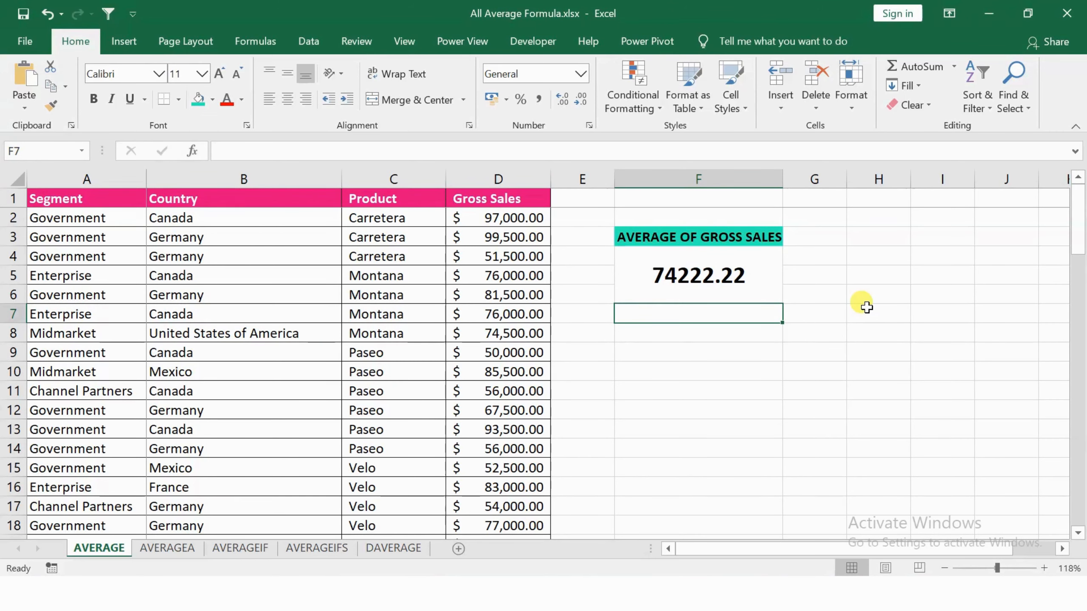
- On the AVERAGEA sheet, enter =AVERAGE(C2:C13) in C15 to average the monthly gross sales
left_click(171, 548)
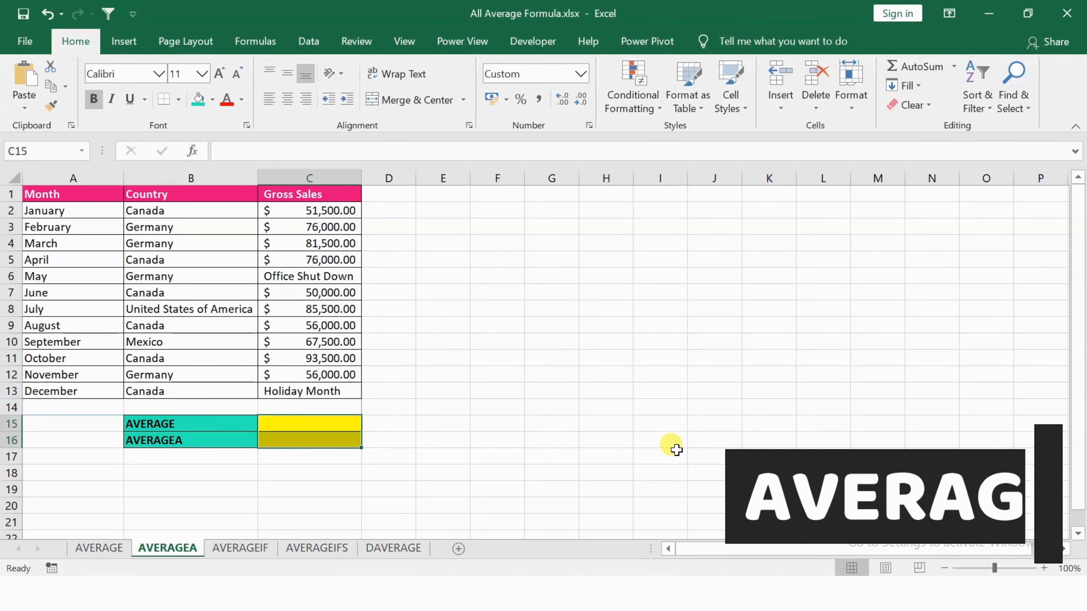
left_click(656, 390)
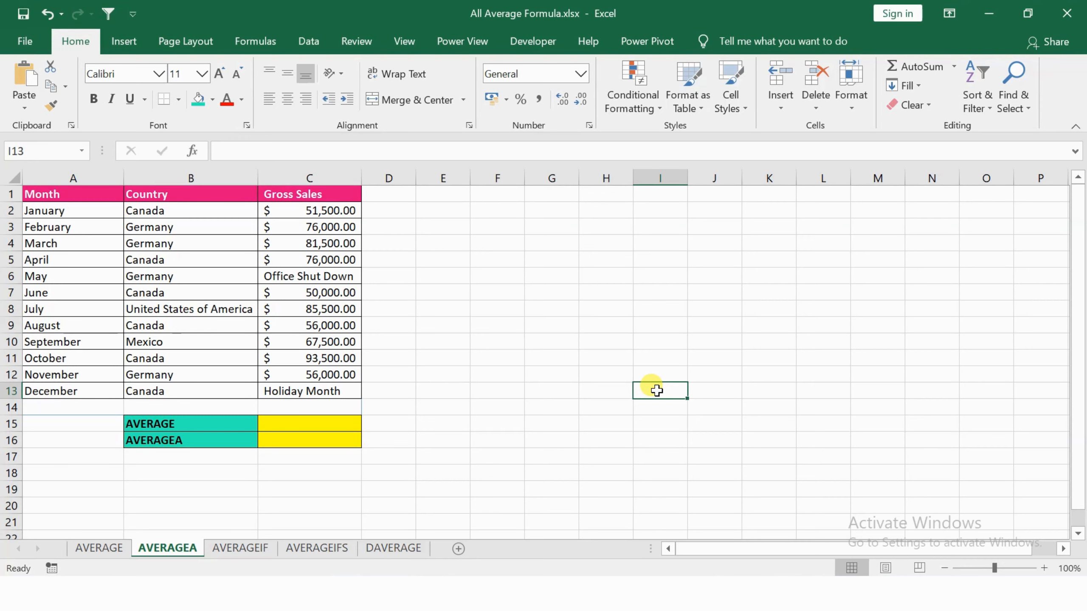
left_click(310, 426)
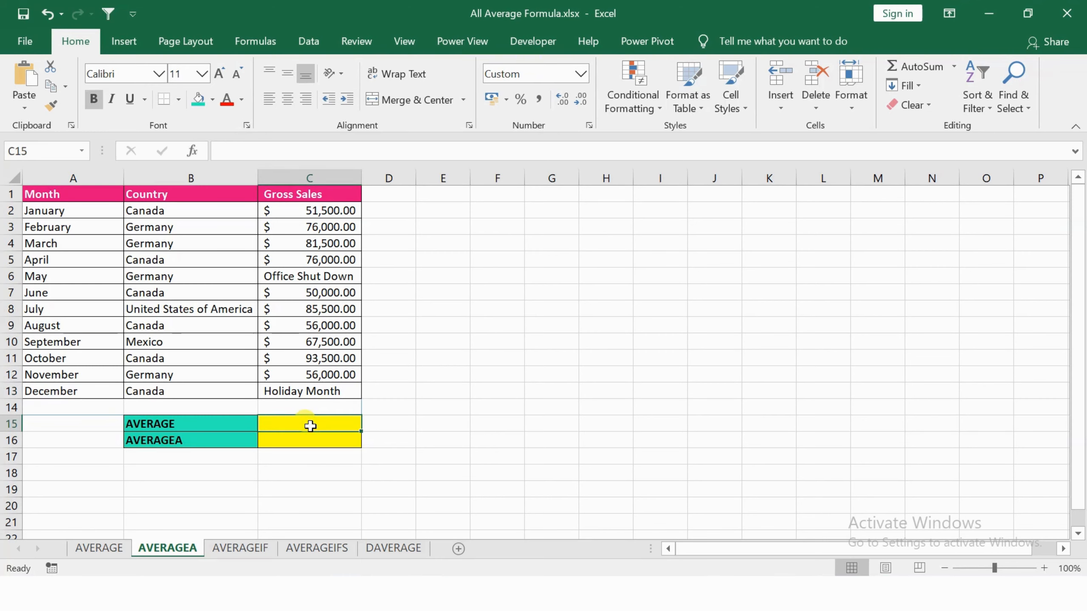
type("=AVERA")
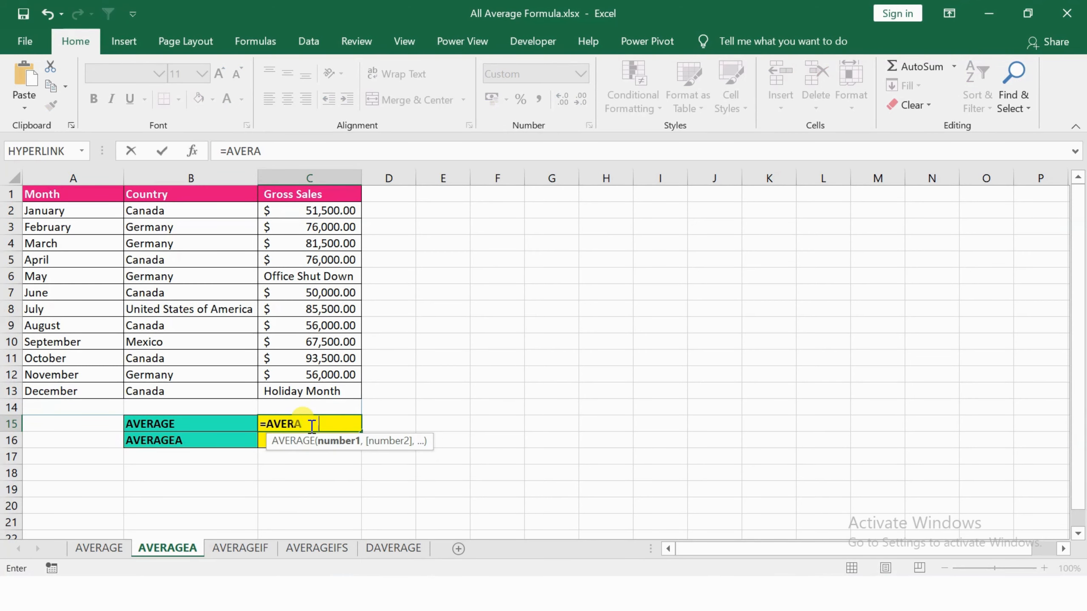
type("GE(")
left_click_drag(307, 210, 302, 391)
type(")")
key("Return")
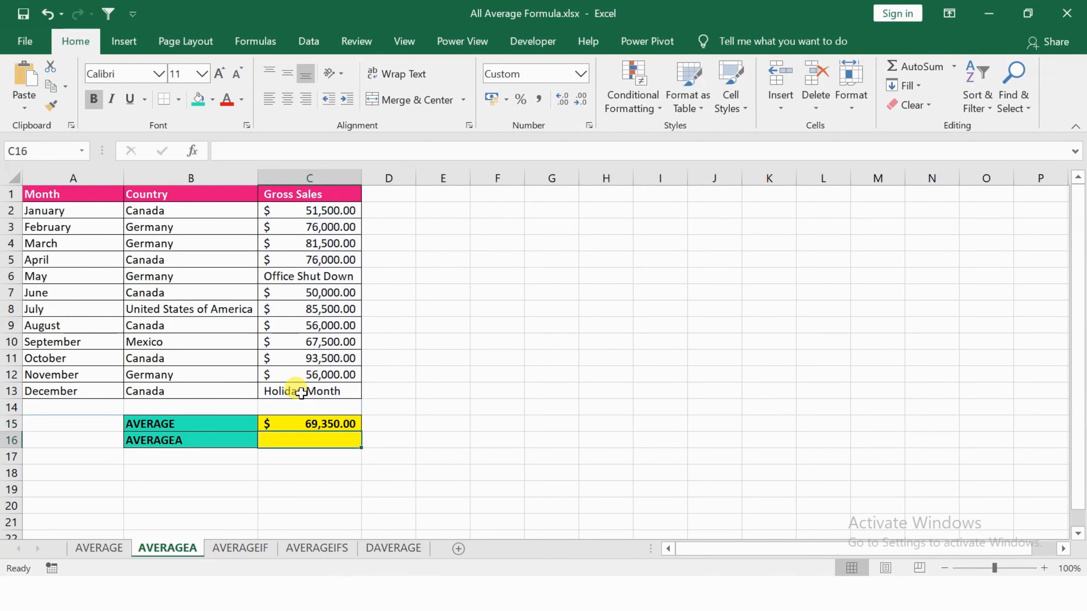
- Enter the cross-check formula =SUM(C2:C13)/10 in D15, beside the AVERAGE result
left_click(553, 419)
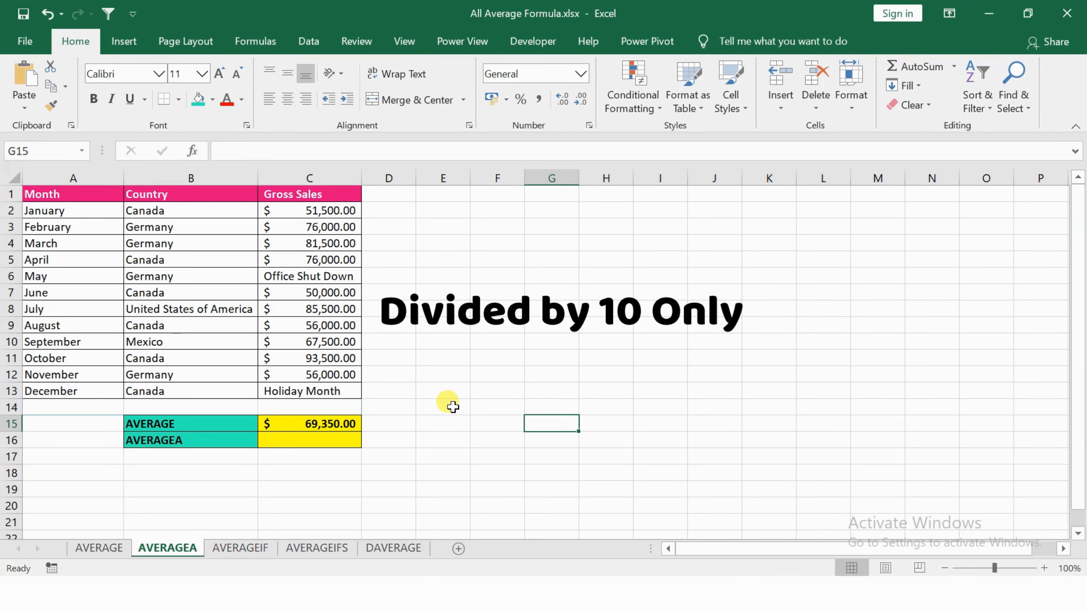
left_click(390, 423)
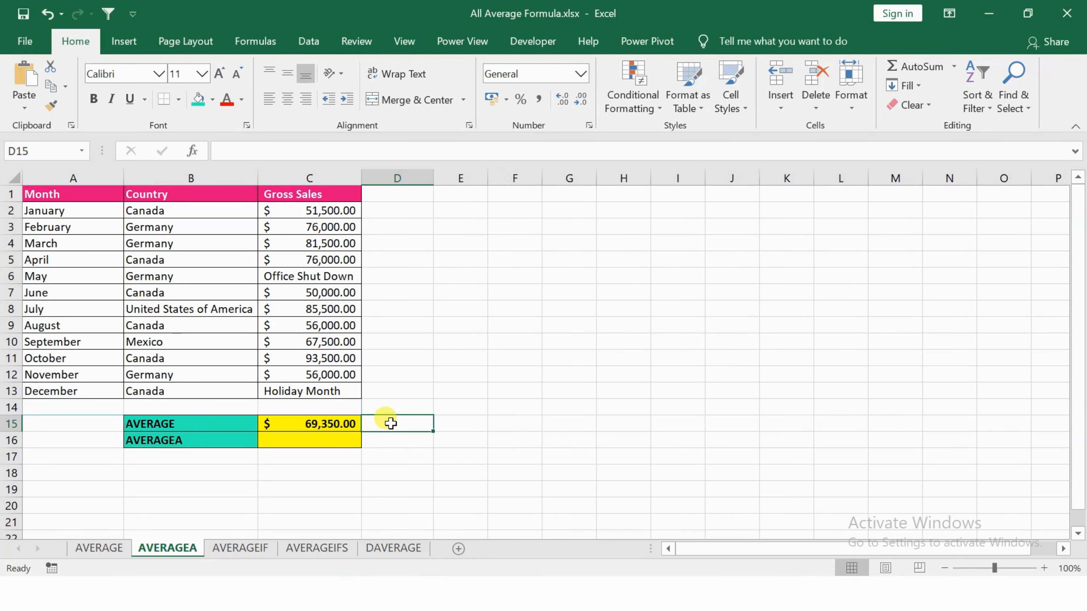
type("=SUM(")
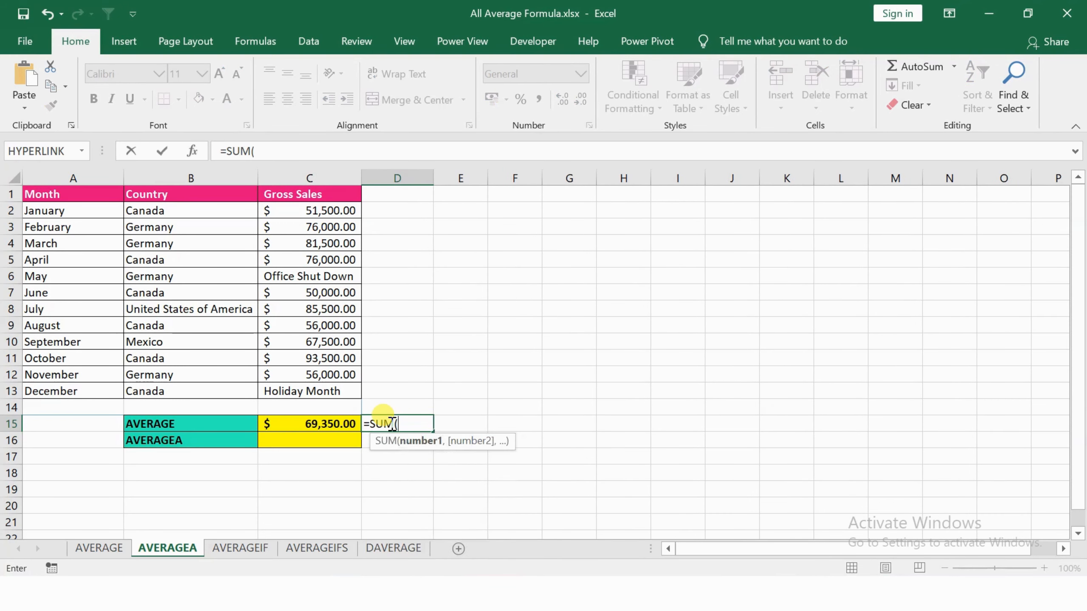
left_click(352, 216)
key("ctrl+shift+Down")
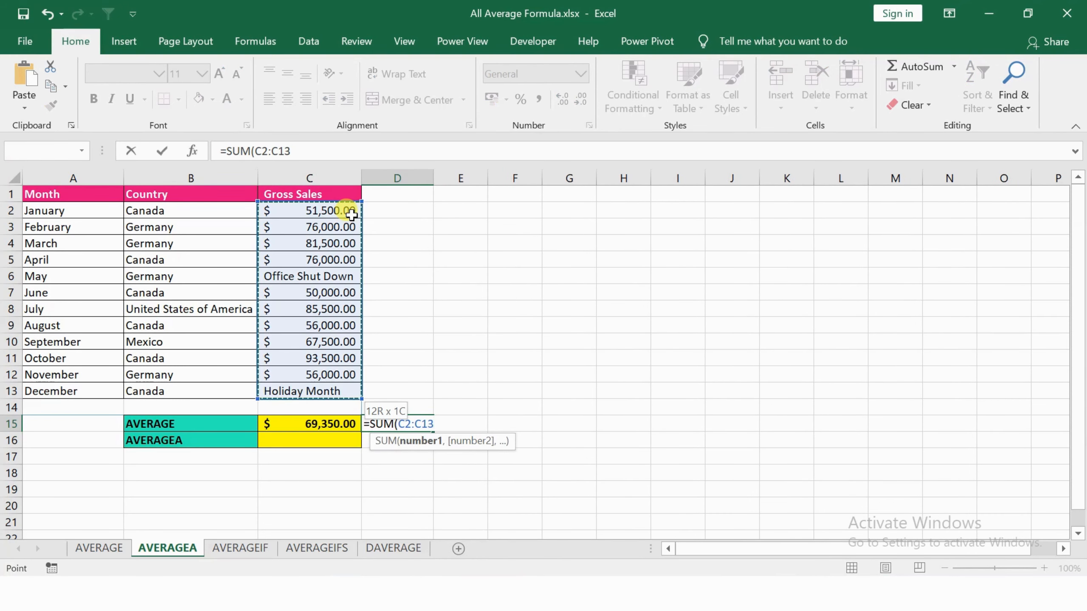
type(") ")
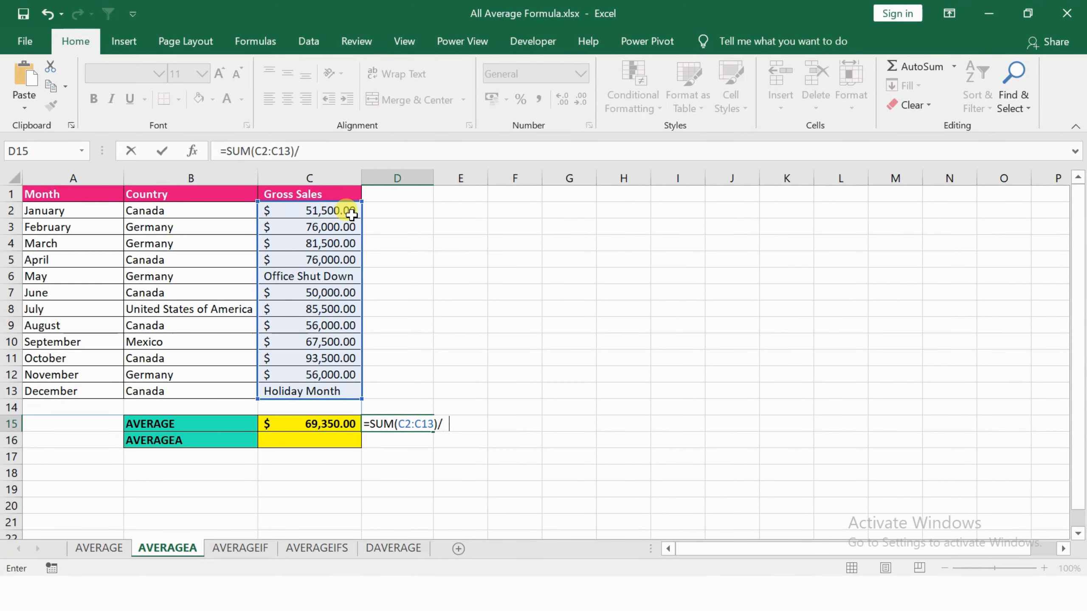
type("10")
key("Return")
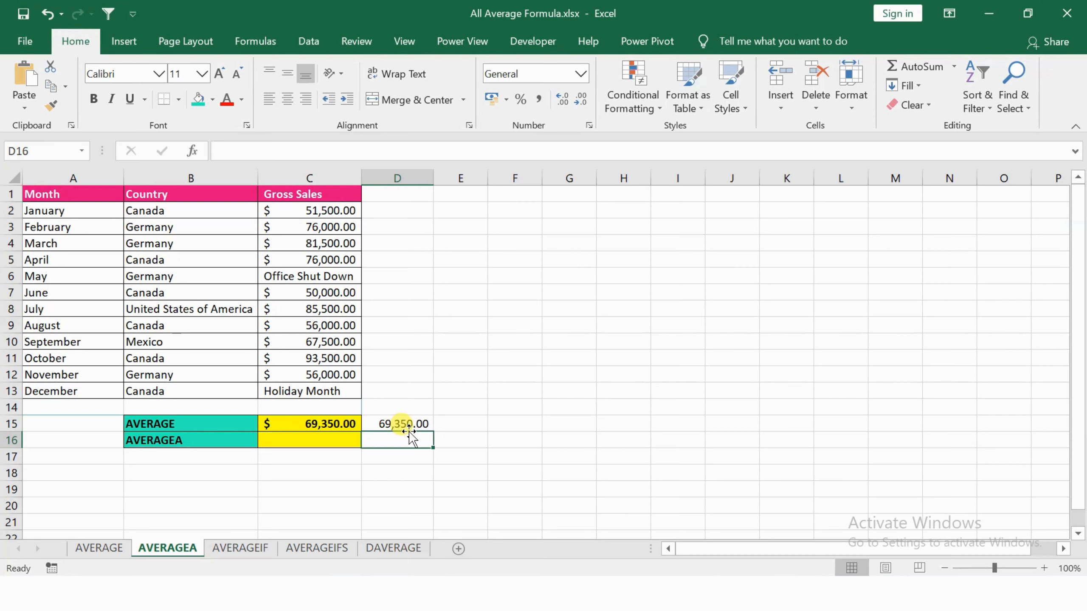
- Enter =AVERAGEA(C2:C13) in C16 so the text entries in gross sales are included in the average
left_click(311, 441)
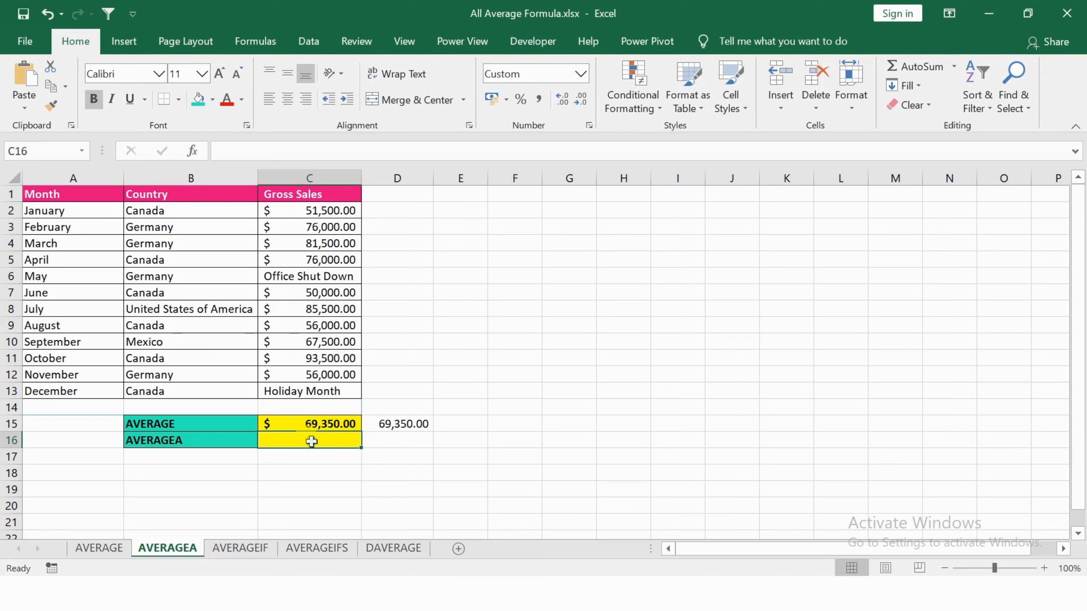
type("=")
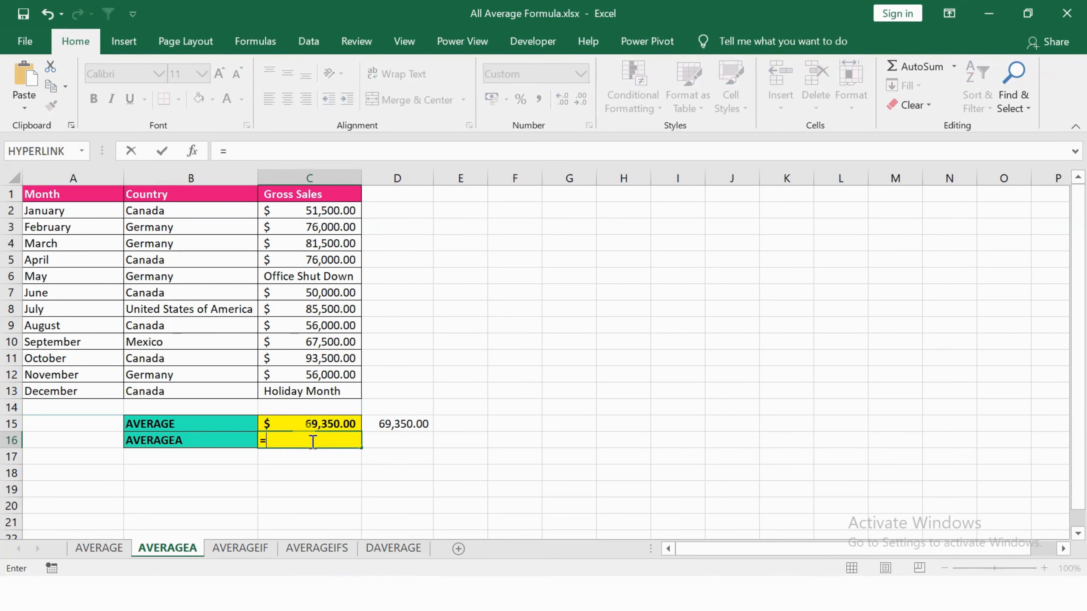
type("AVERAGEA(")
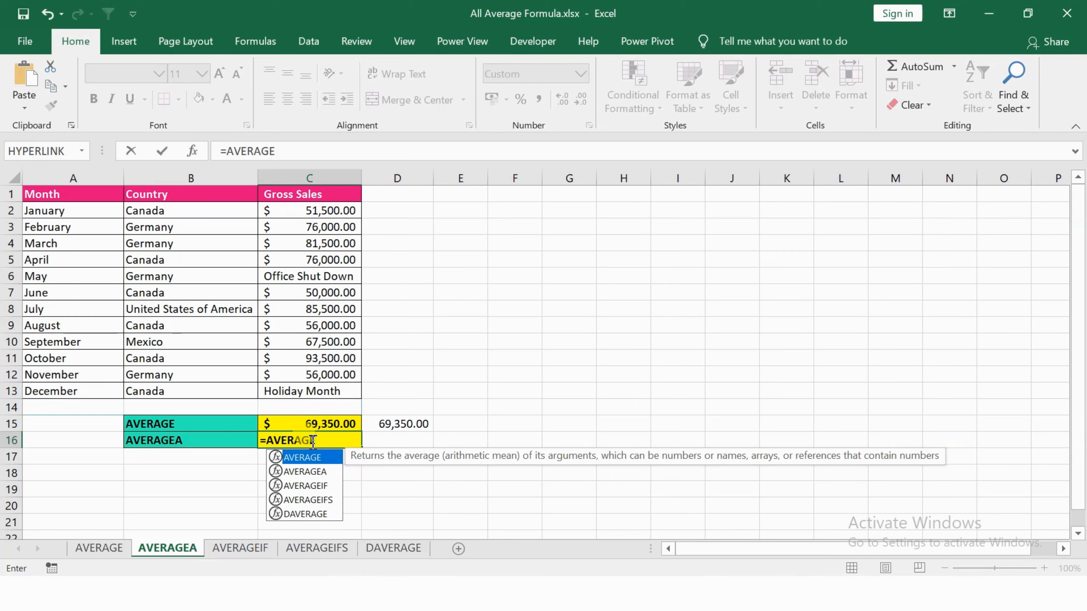
left_click(306, 210)
key("ctrl+shift+Down")
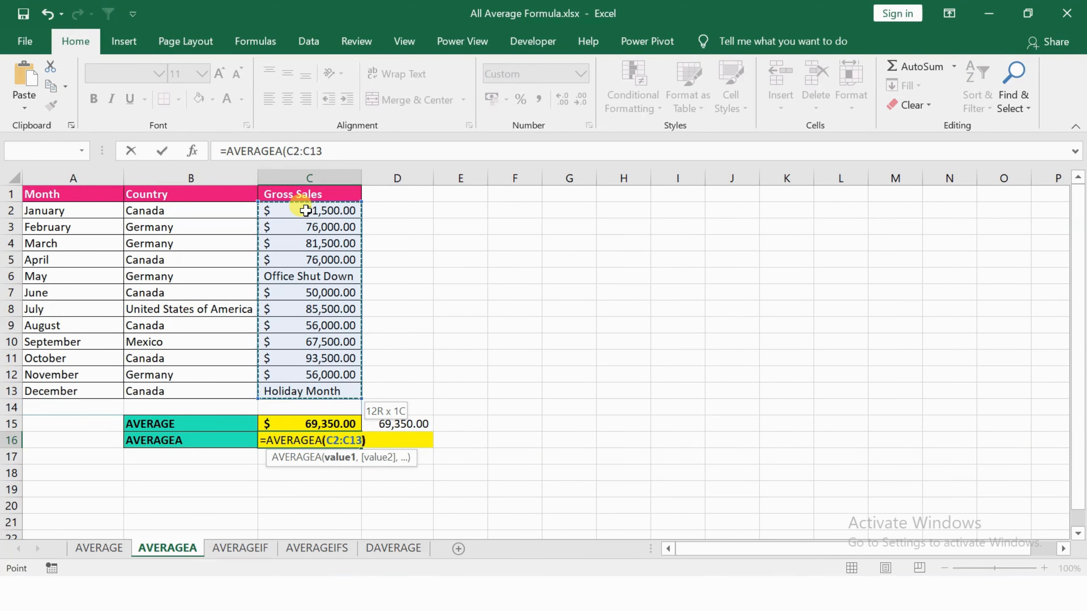
type(")")
key("Return")
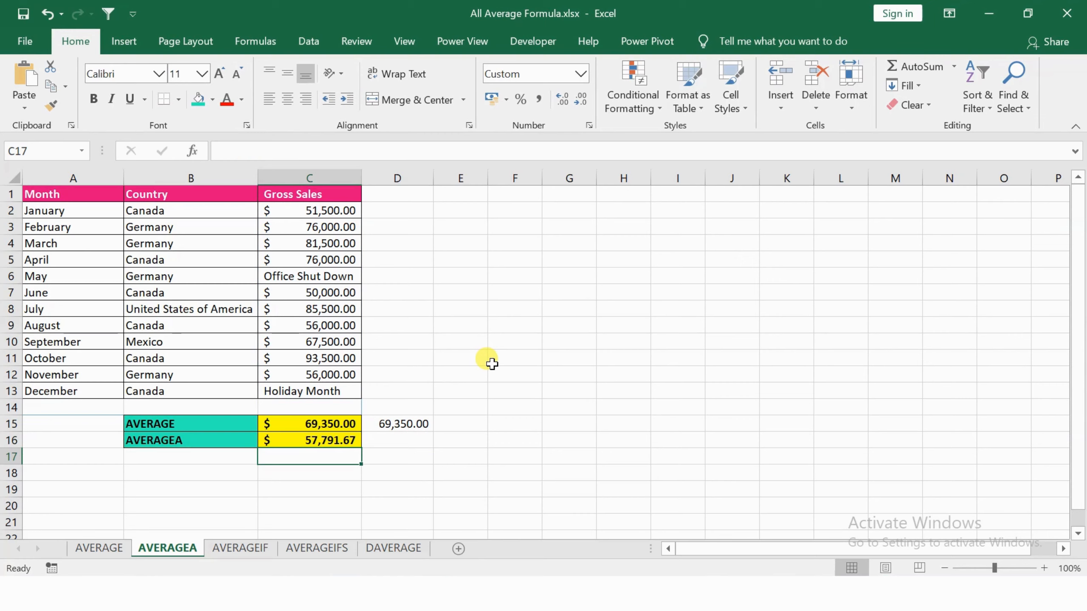
left_click(499, 345)
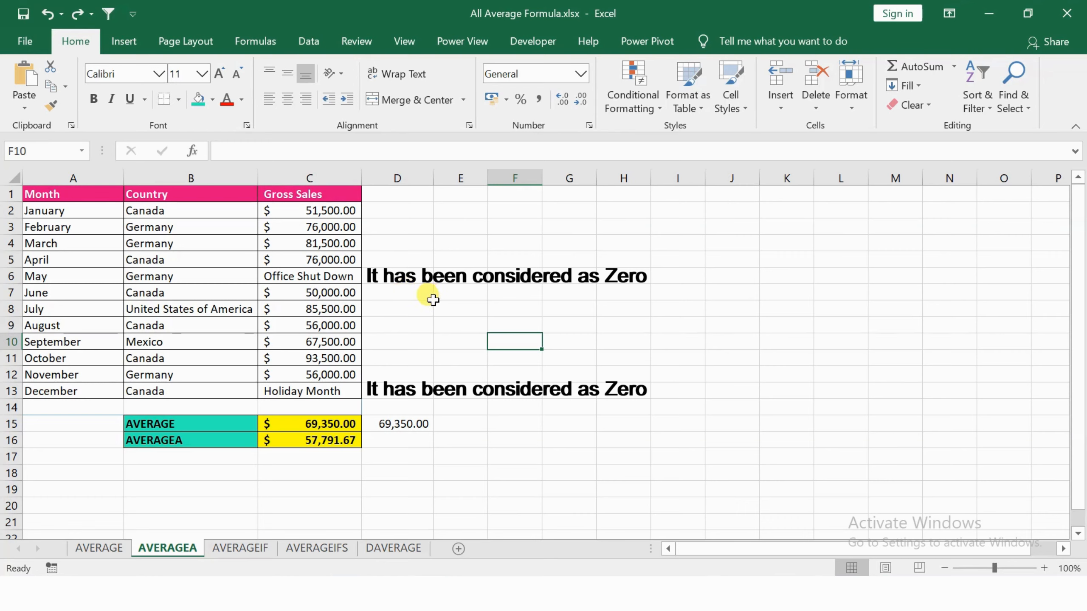
- Replace the May gross sales text in C6 with True and the December text in C13 with False
left_click(309, 271)
type("True")
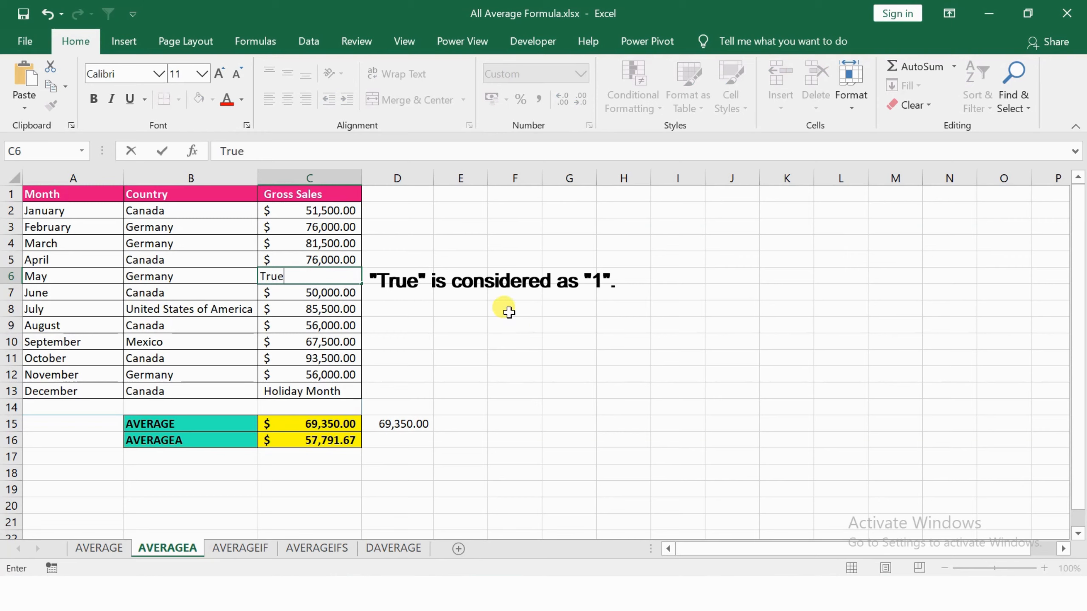
left_click(591, 303)
left_click(294, 388)
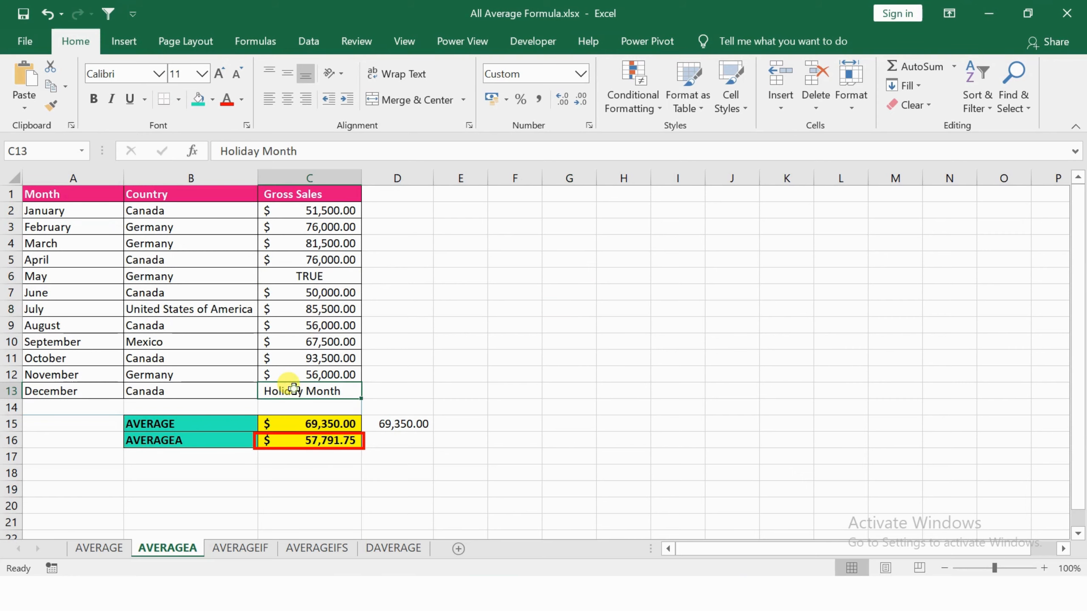
type("False")
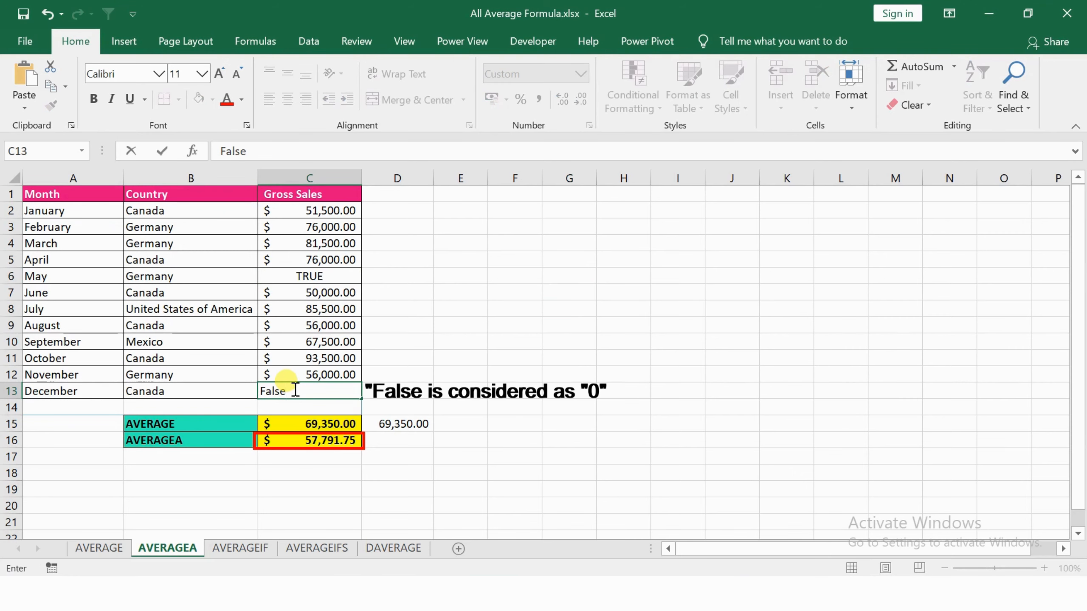
left_click(436, 346)
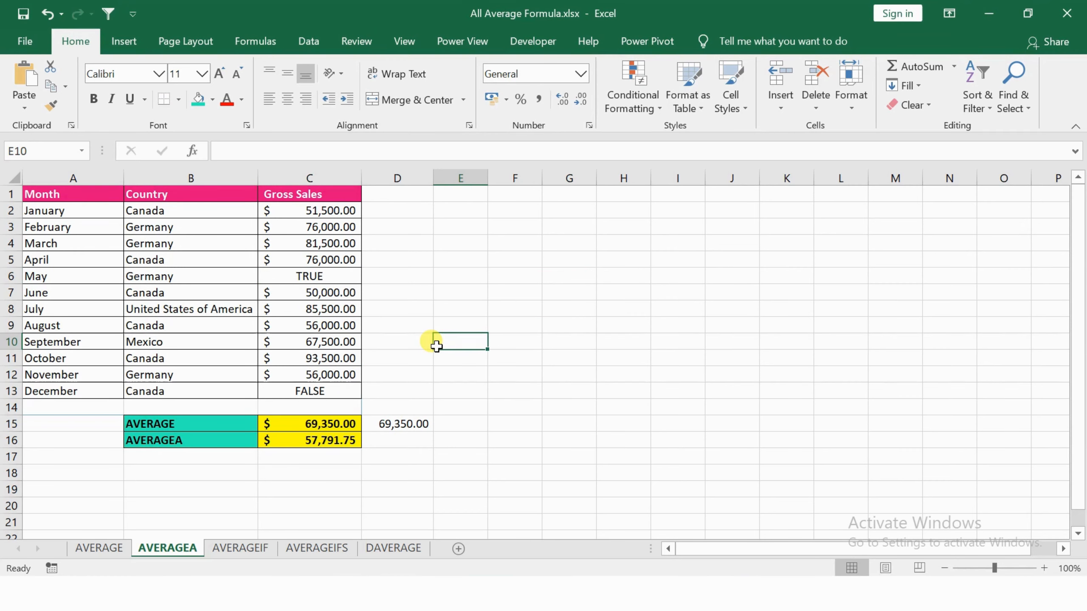
- On the AVERAGEIF sheet, start an AVERAGEIF formula in G3 with the Country cells B2:B82 as the criteria range
left_click(238, 549)
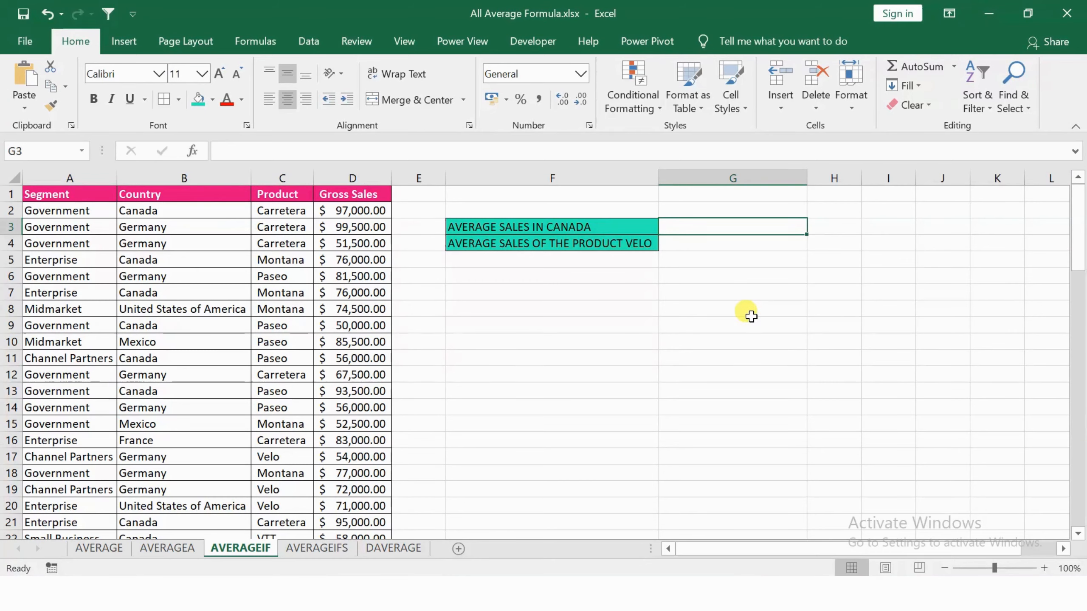
type("=AVERA")
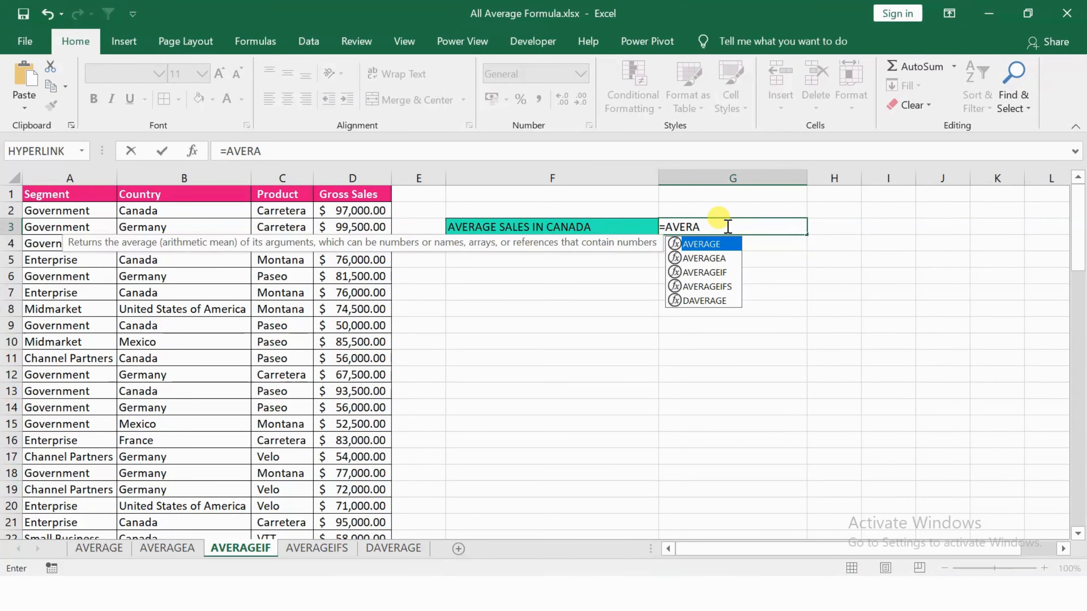
key("Down")
key("Down")
key("Tab")
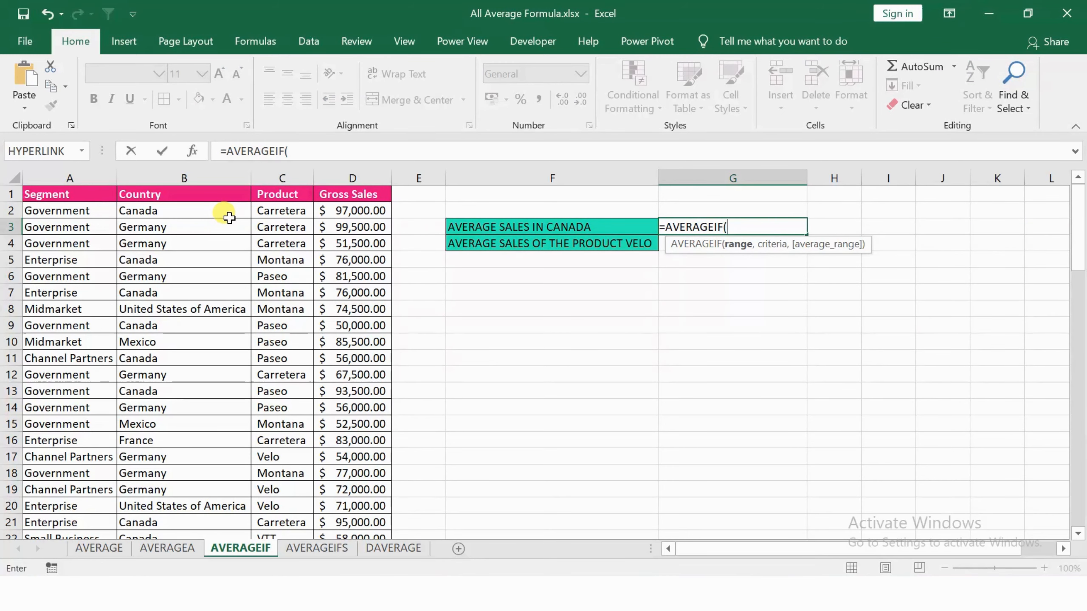
left_click(189, 178)
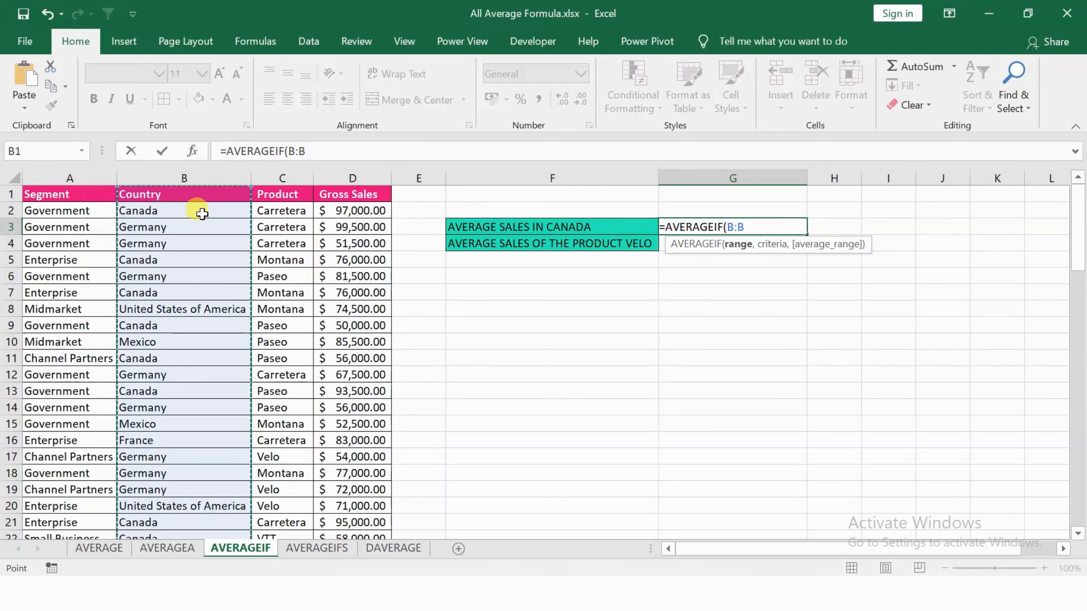
left_click(202, 212)
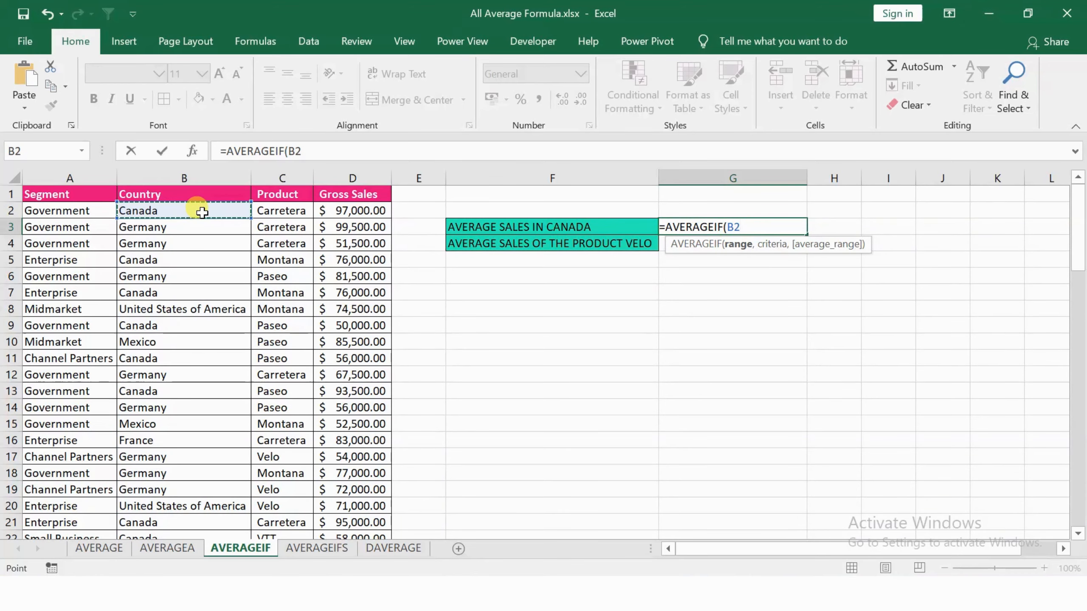
key("ctrl+shift+Down")
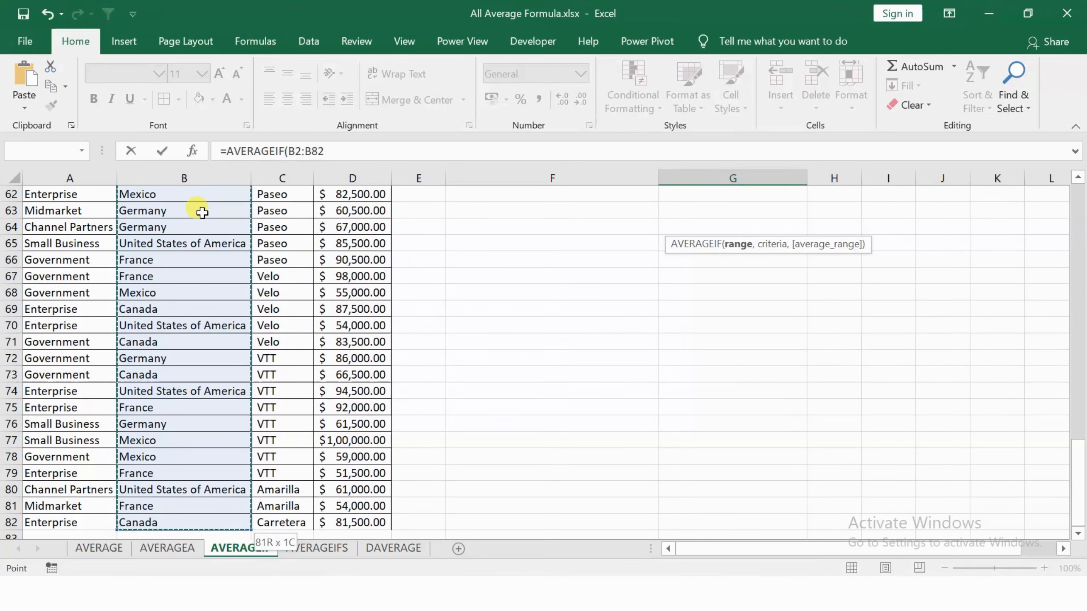
scroll(327, 271, "up", 20)
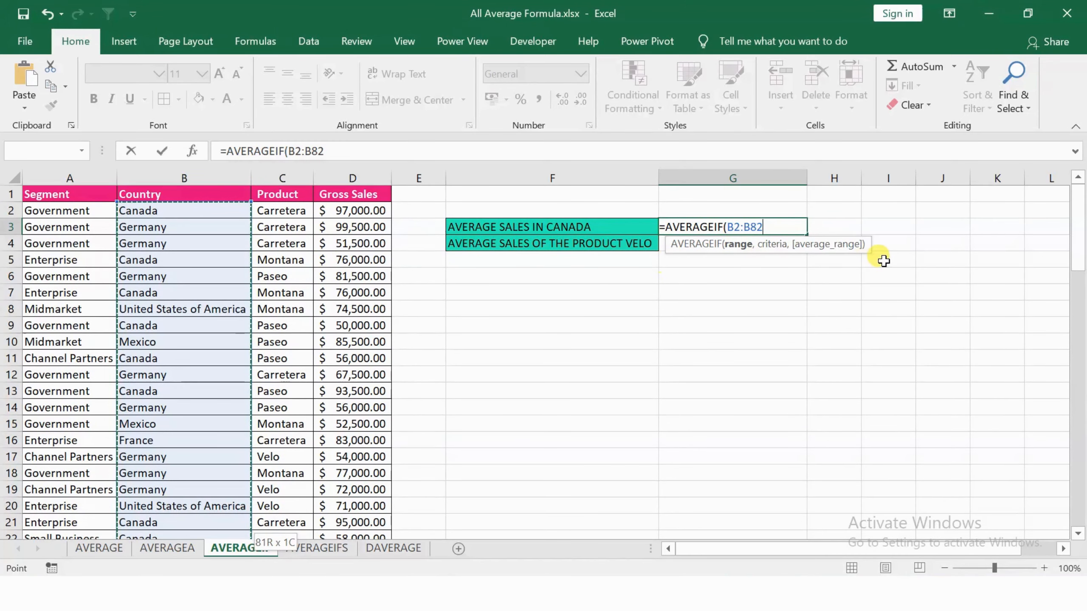
- Complete the AVERAGEIF formula in G3 with the criterion "CANADA" and the Gross Sales cells D2:D82 as the average range
type(",")
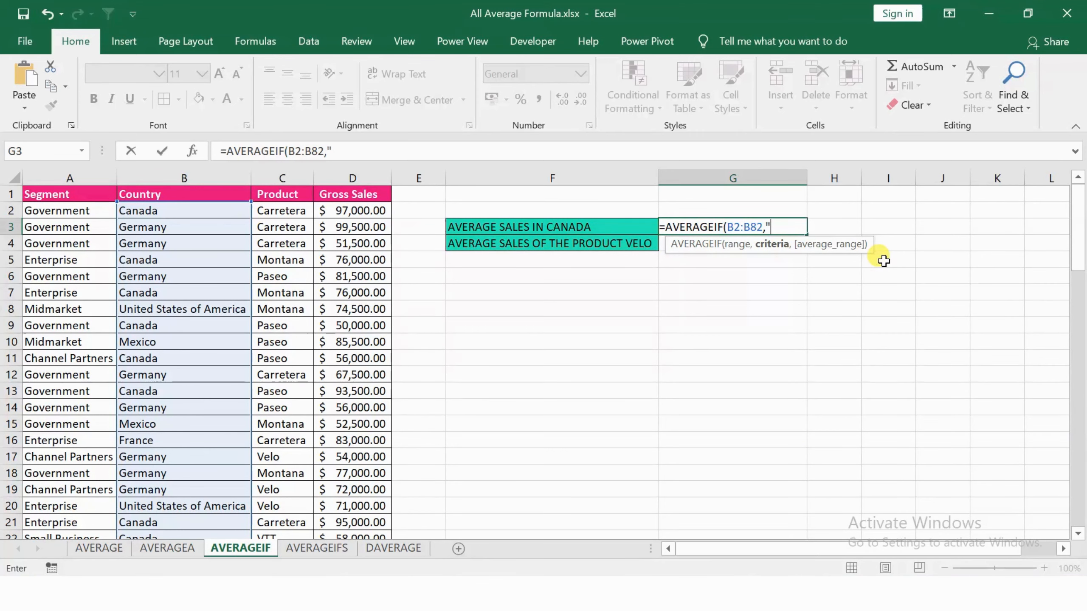
type("\"CANADA")
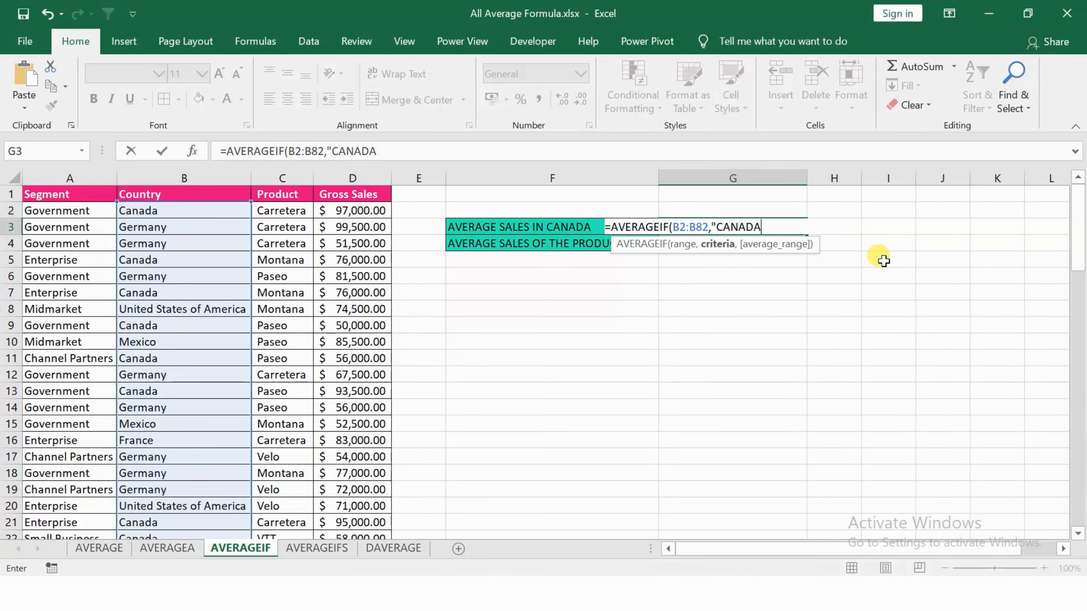
type("\",")
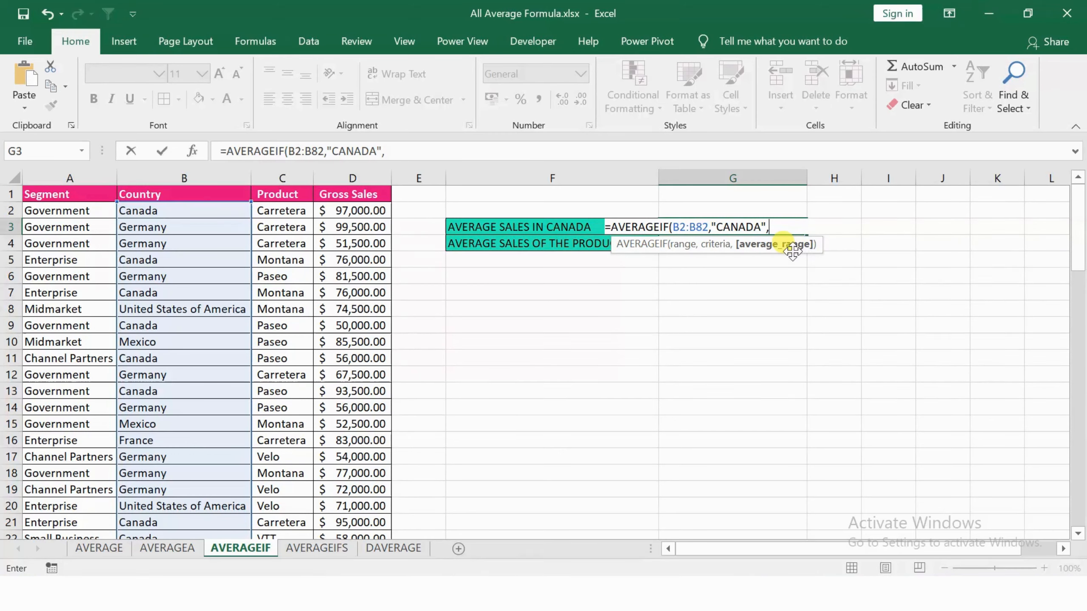
left_click(364, 214)
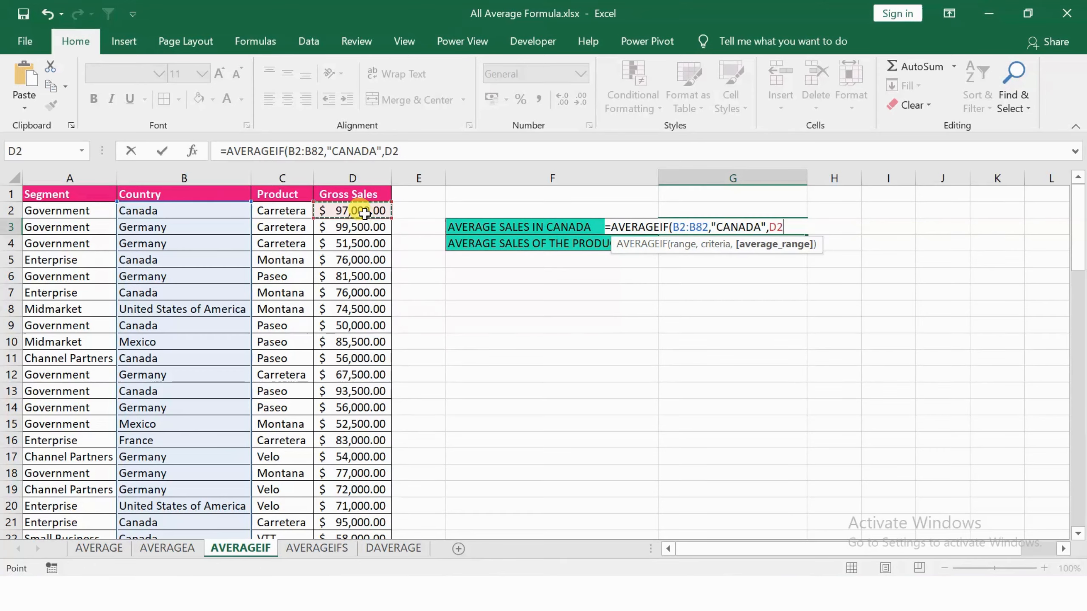
key("ctrl+shift+Down")
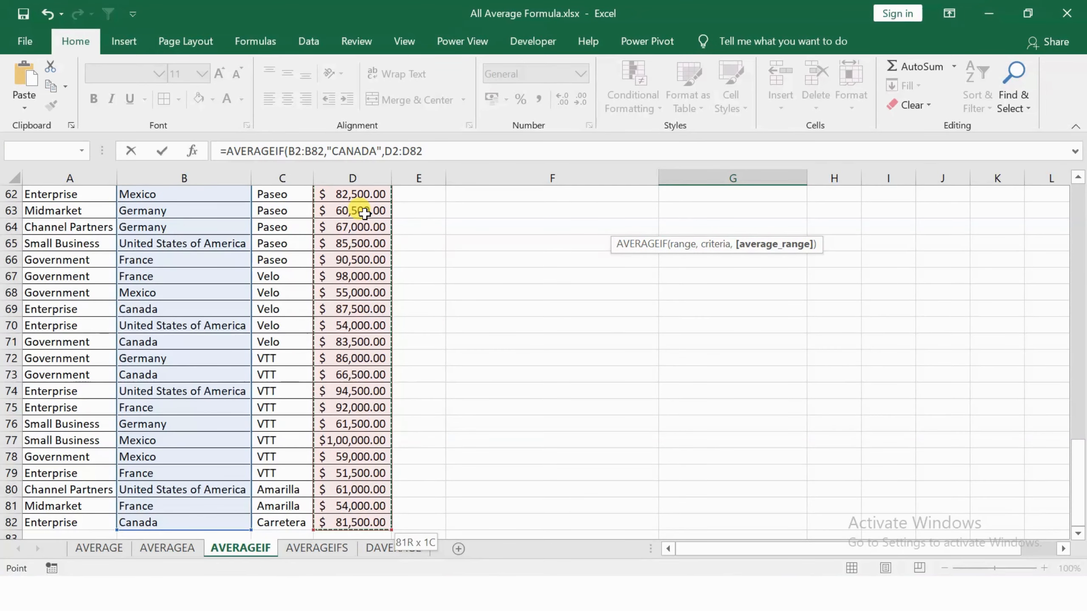
type(")")
key("Return")
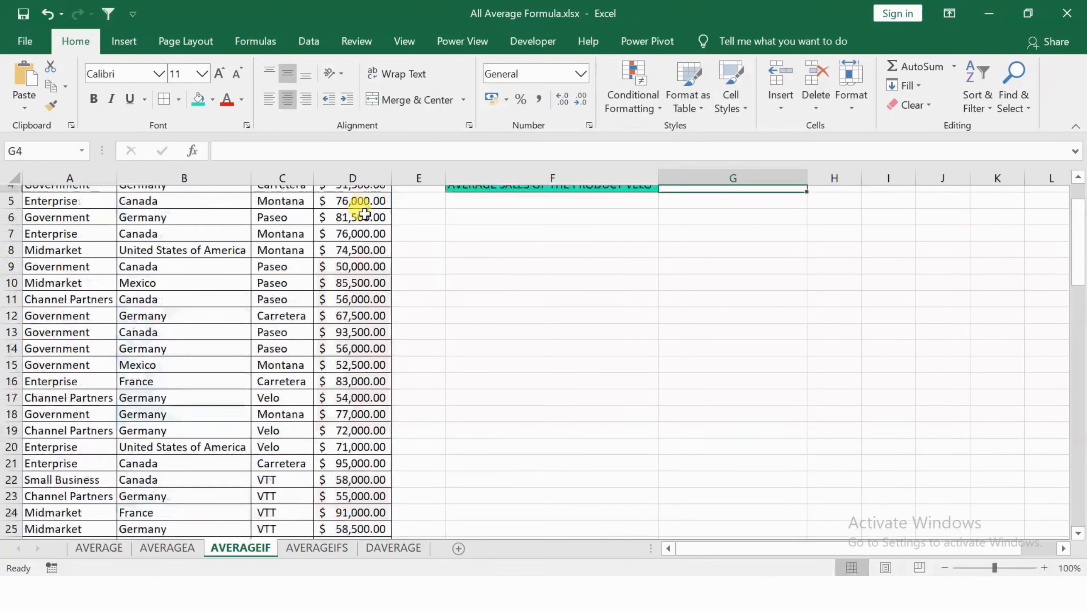
scroll(351, 210, "up", 1)
scroll(586, 304, "up", 1)
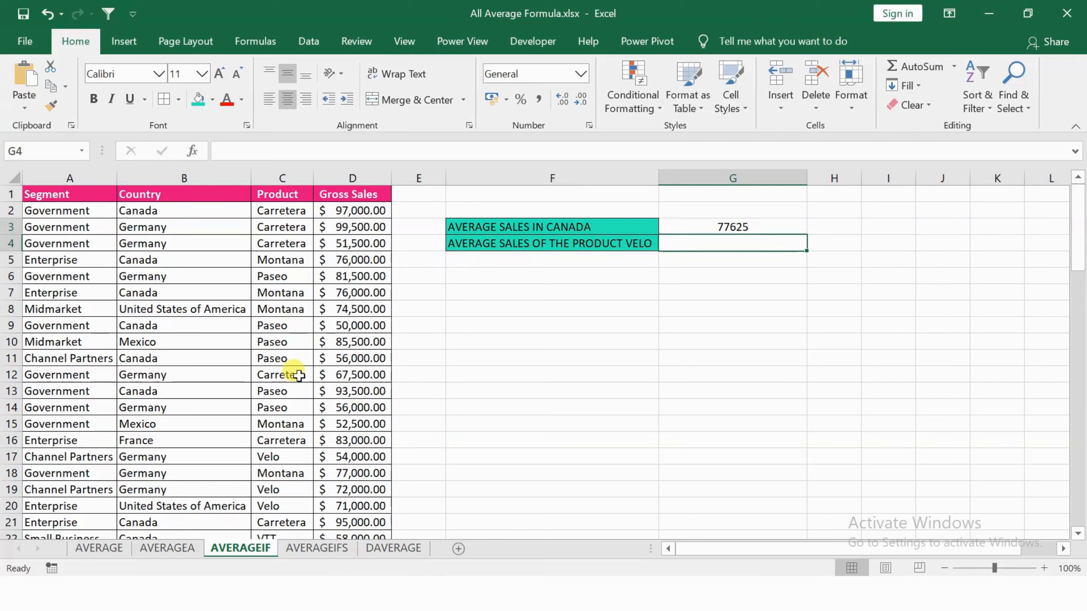
- Enter =AVERAGEIF(C2:C82,"Velo",D2:D82) in G4 to average the gross sales of the product Velo
left_click(257, 454)
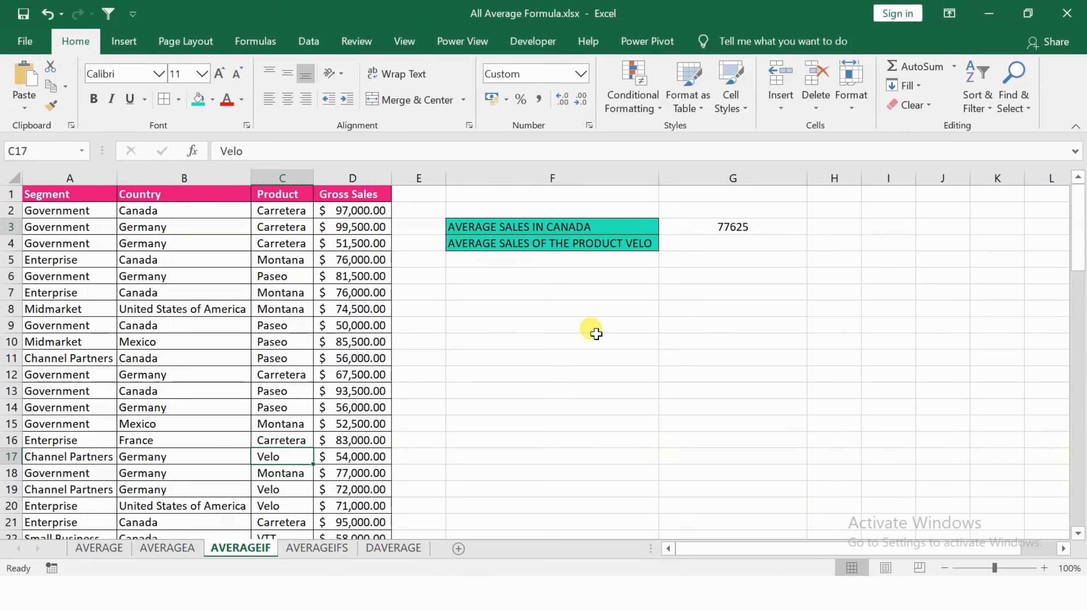
left_click(687, 239)
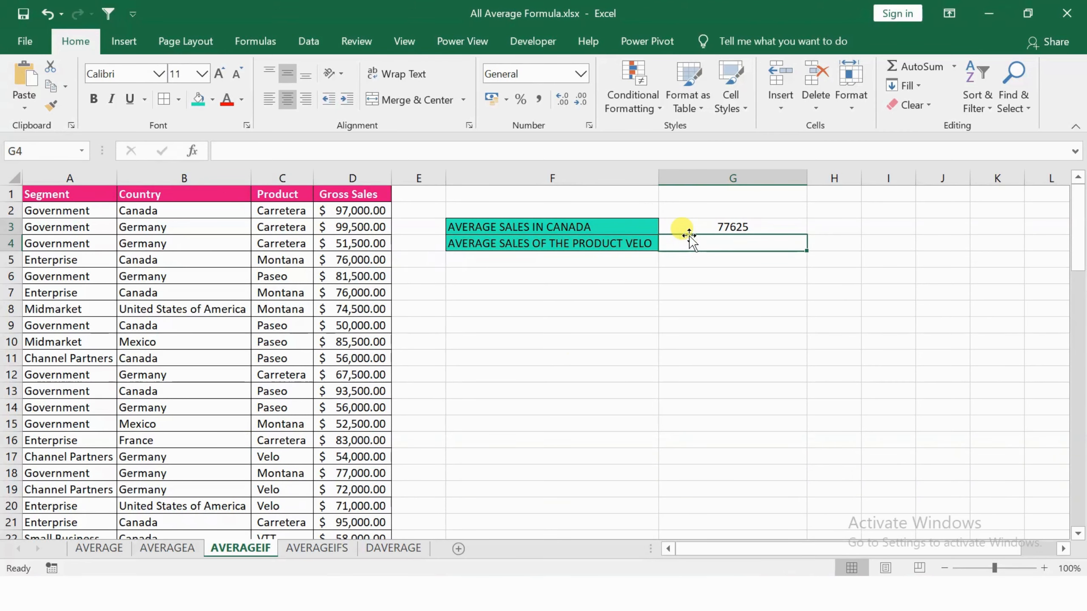
type("=AVERAGEIF(")
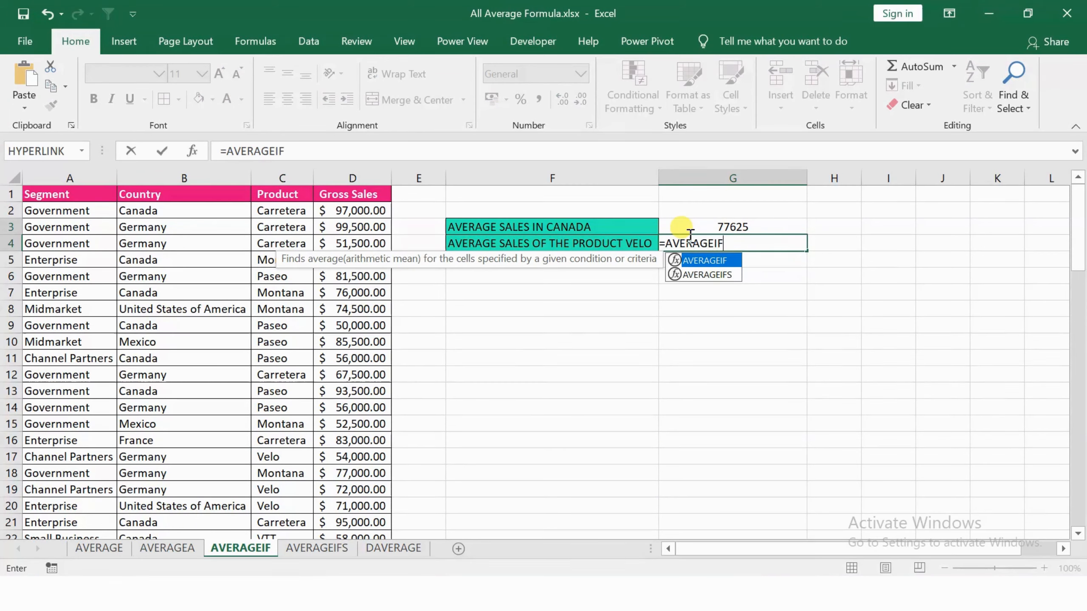
left_click(269, 210)
key("ctrl+shift+Down")
type(",\"Vel")
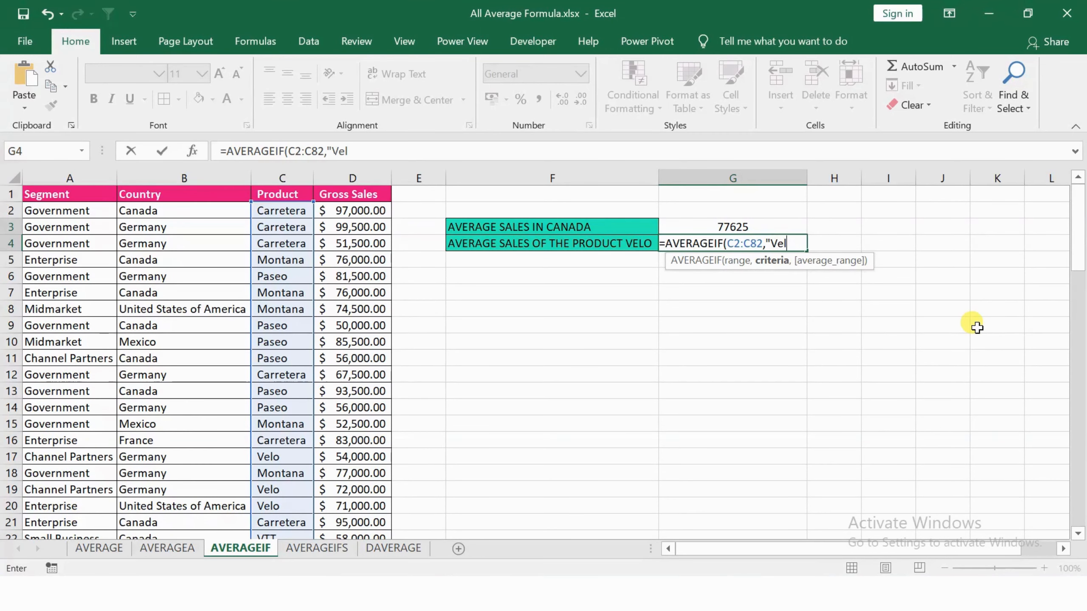
type("o\",")
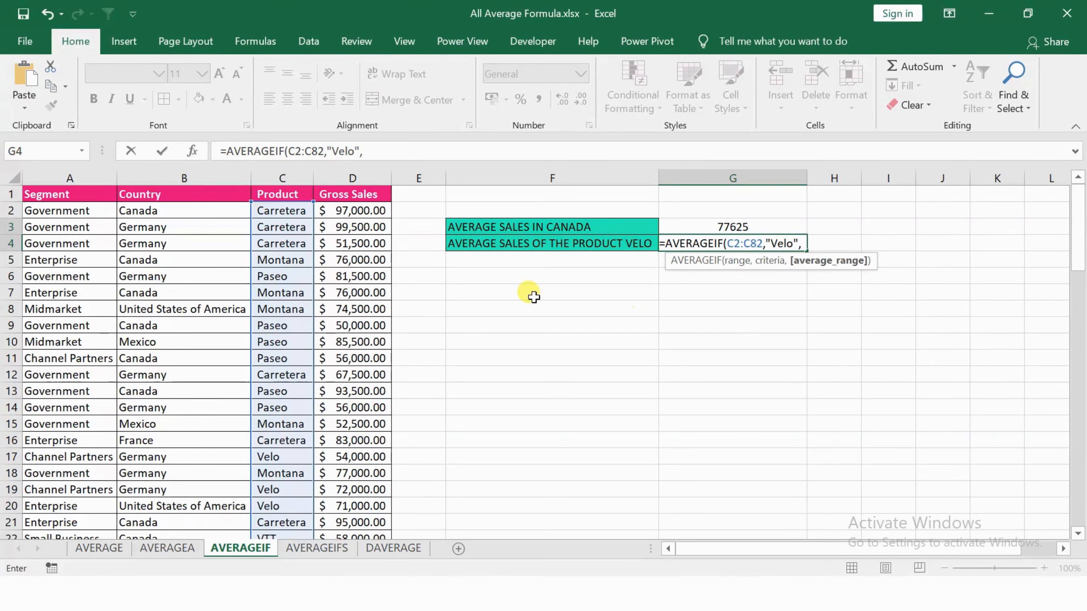
left_click(371, 211)
key("ctrl+shift+Down")
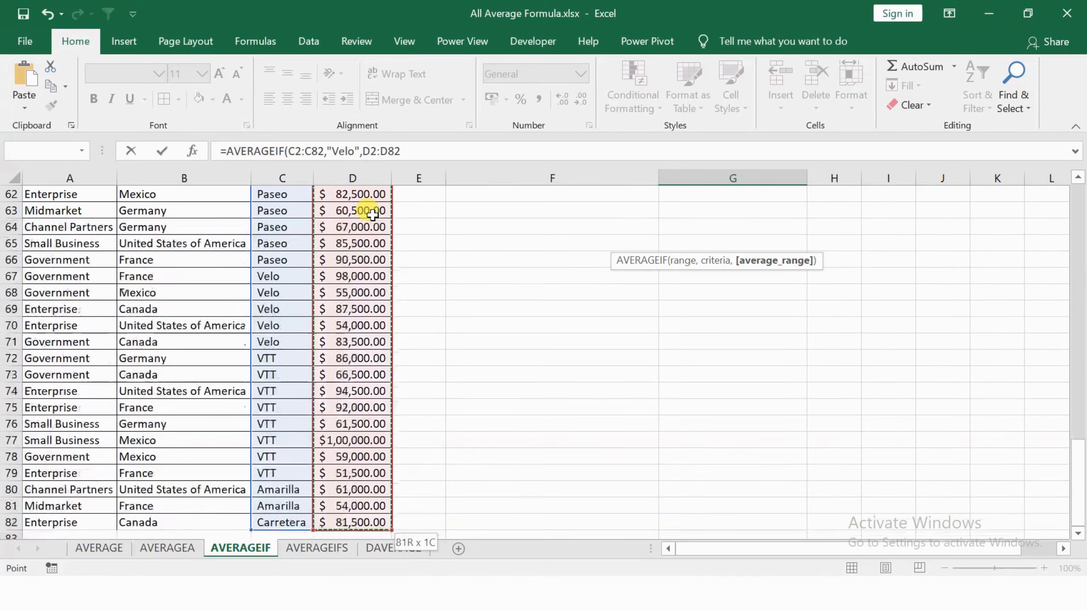
key("Return")
scroll(619, 294, "up", 2)
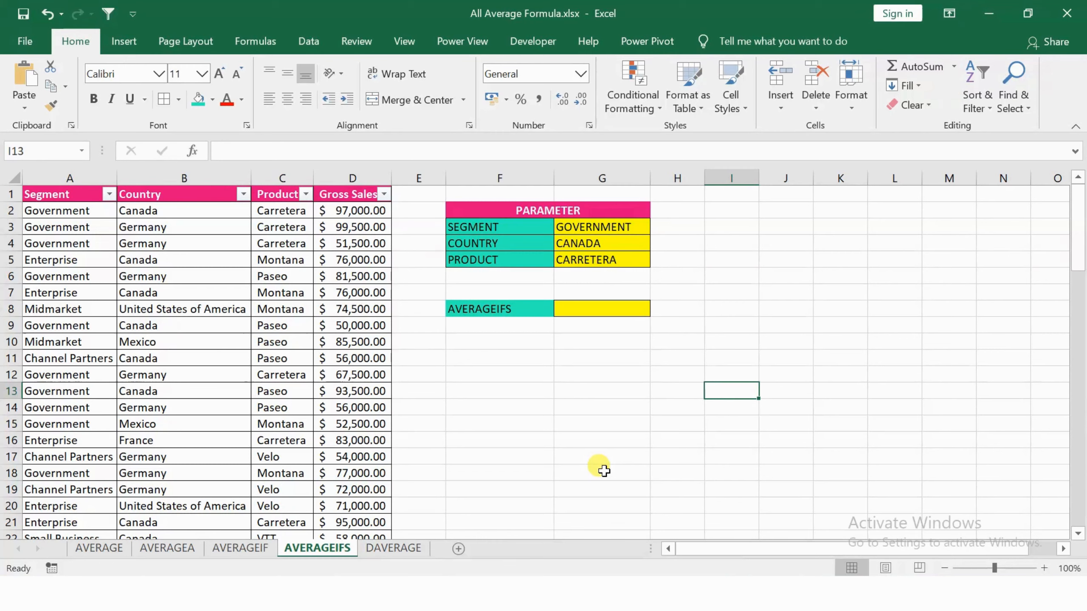
- On the AVERAGEIFS sheet, start an AVERAGEIFS formula in G8 with average range D:D and the segment condition A:A matching G3
left_click(835, 322)
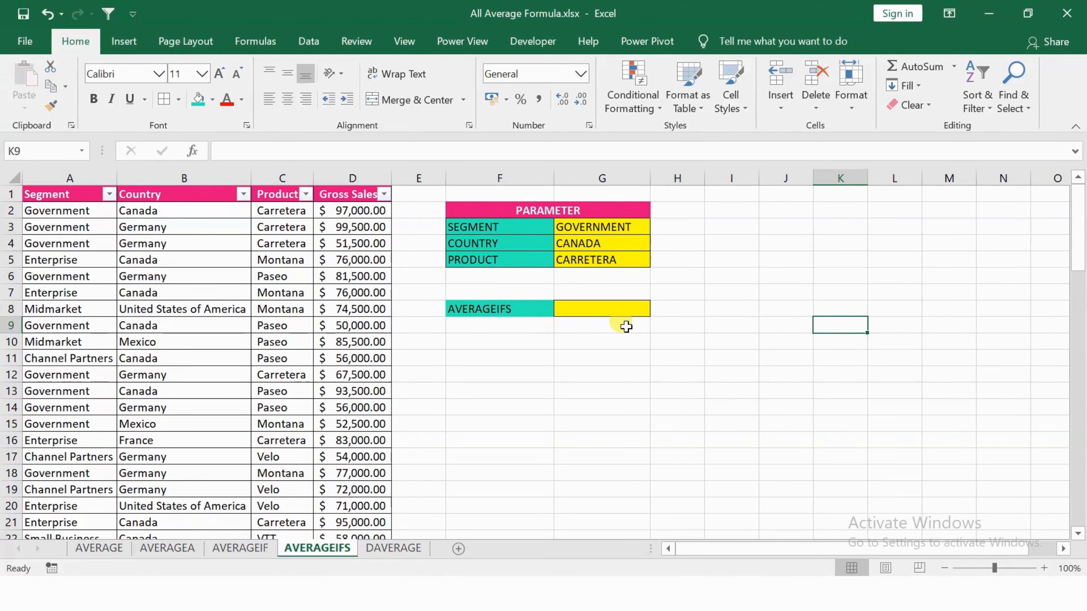
left_click(597, 310)
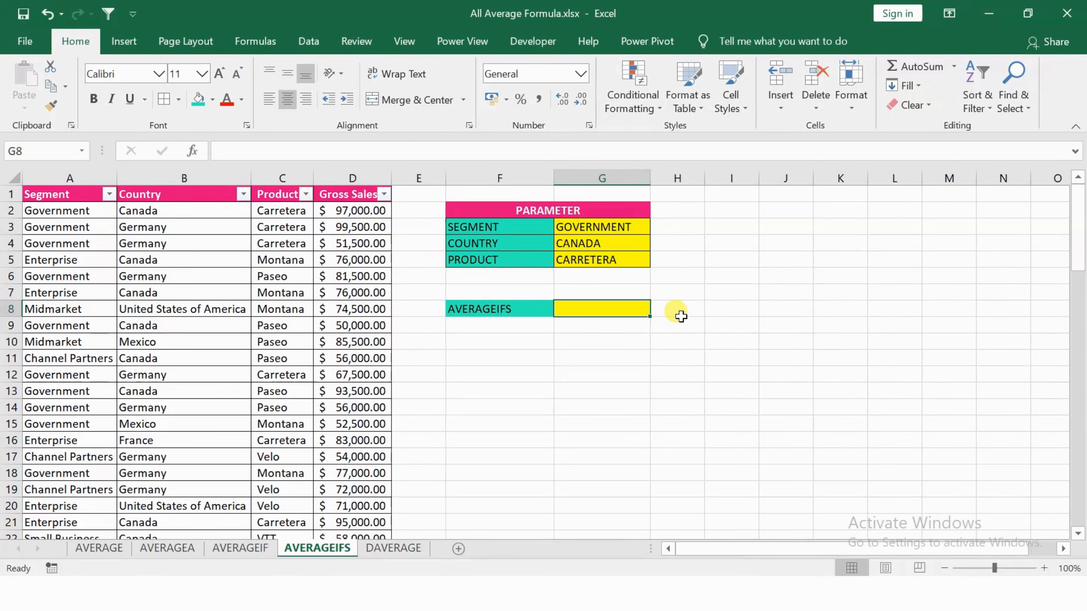
type("=AVERAGEIFS(")
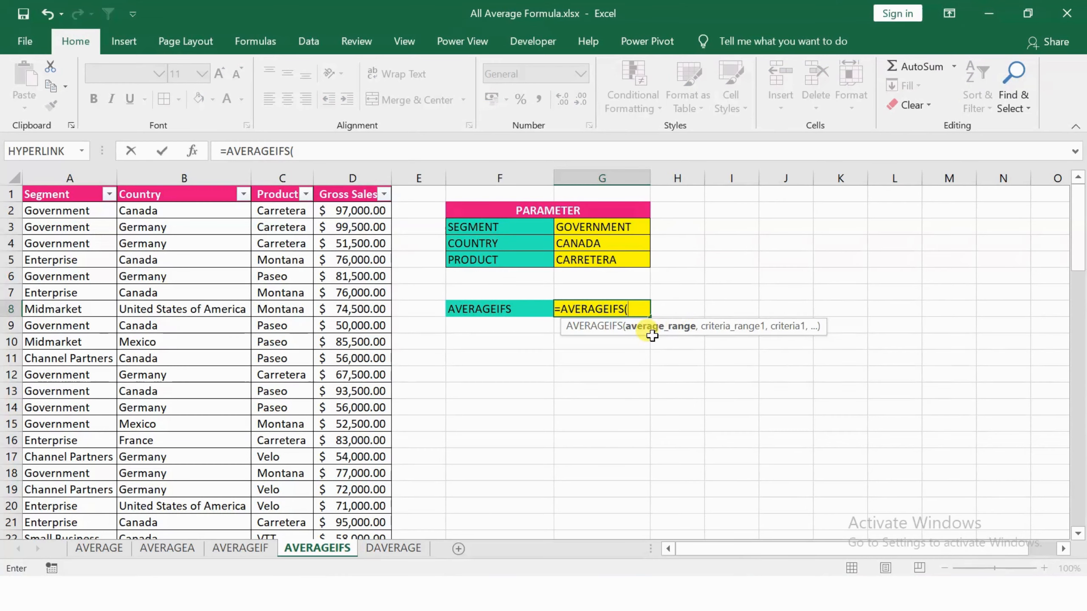
left_click(356, 173)
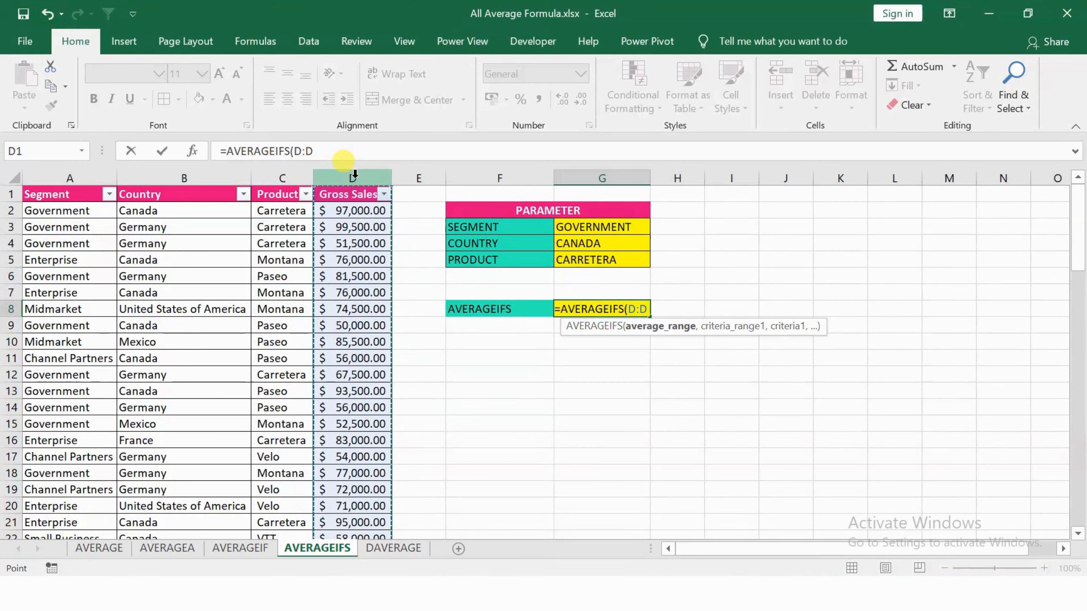
type(",")
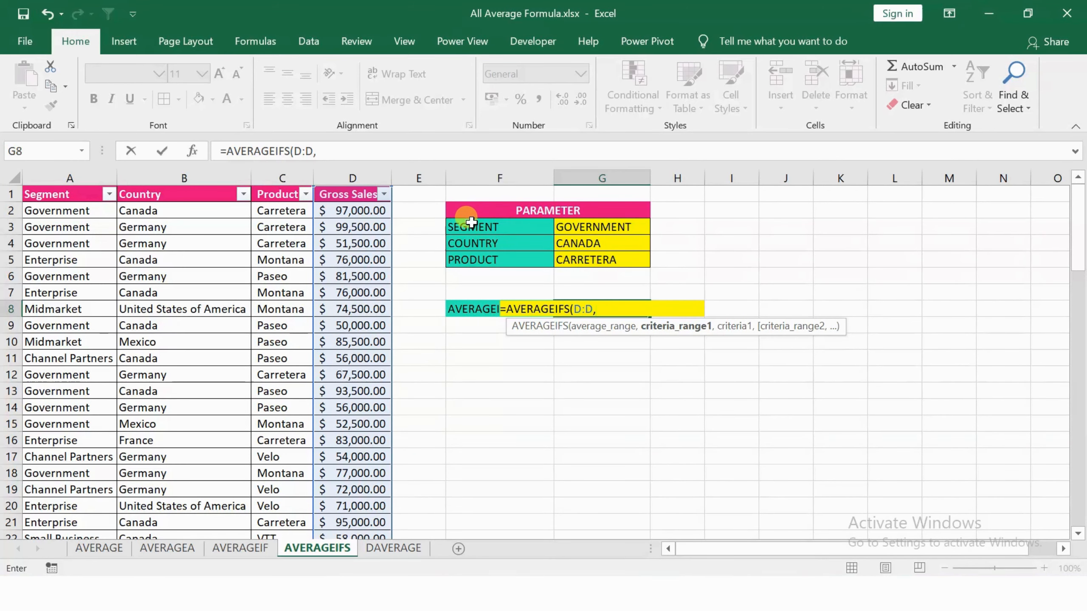
left_click(72, 171)
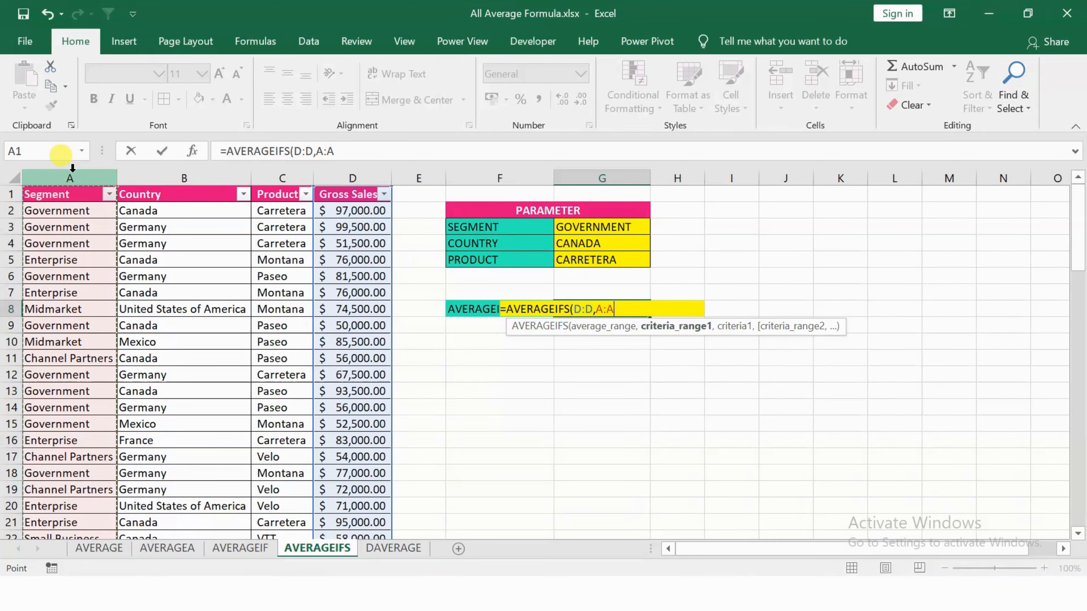
type(",")
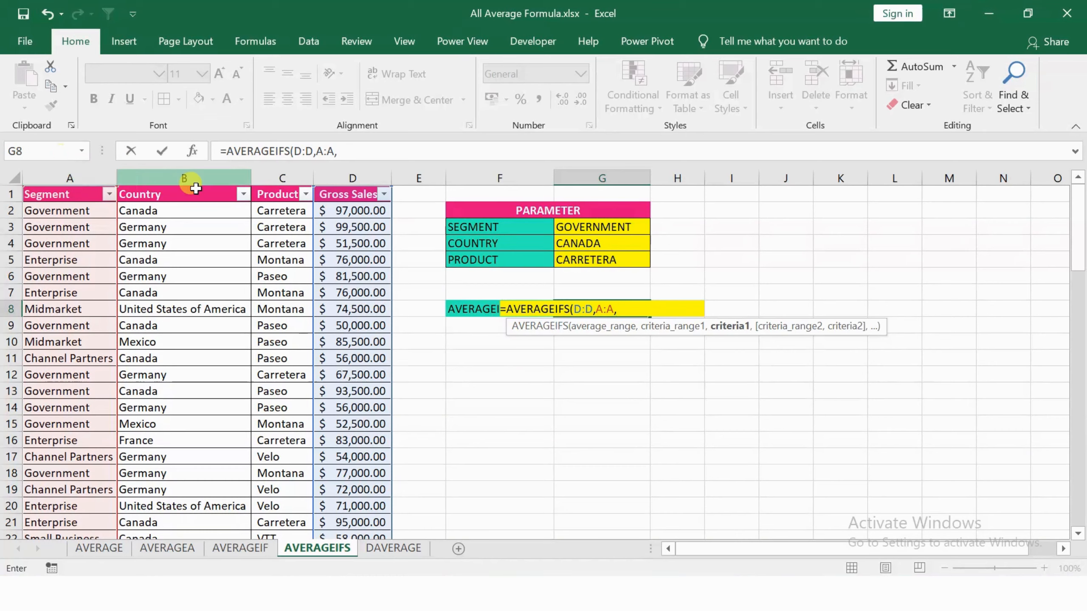
left_click(591, 223)
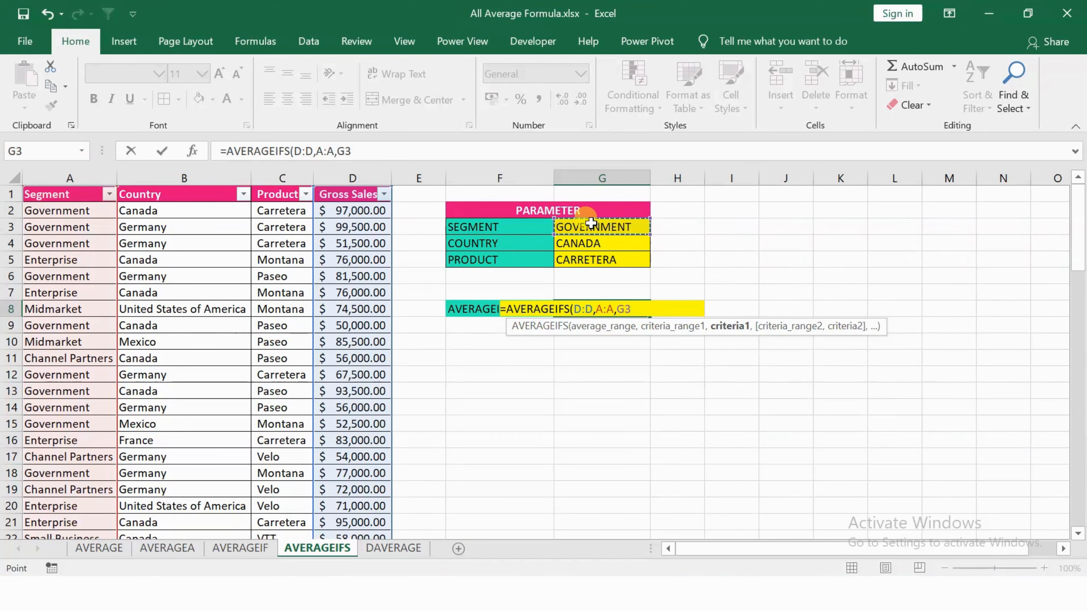
type(",")
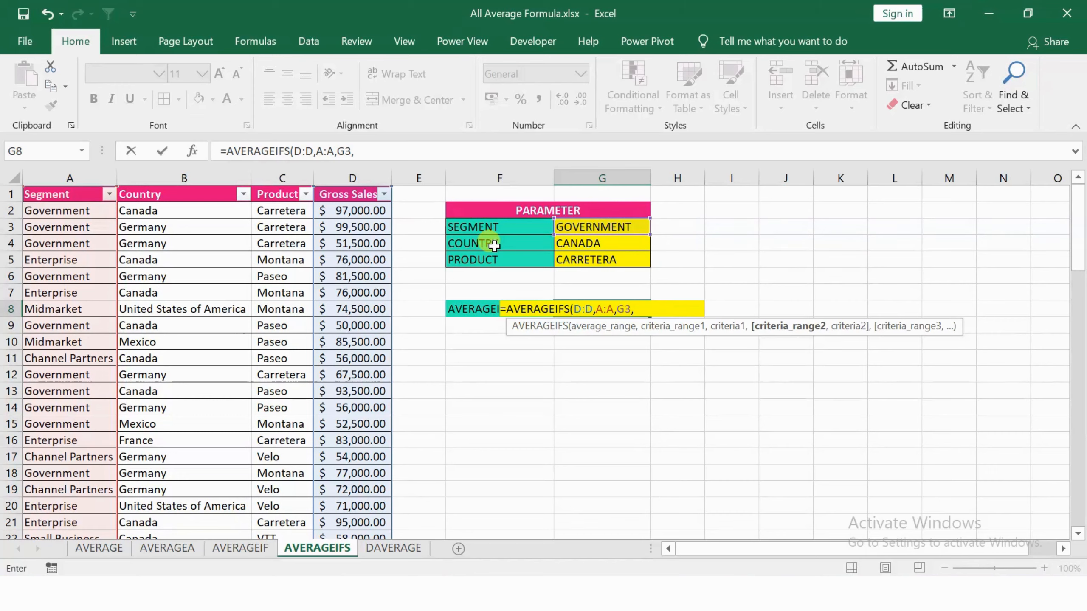
- Complete the AVERAGEIFS formula in G8 with the country condition B:B matching G4 and the product condition C:C matching G5
left_click(193, 175)
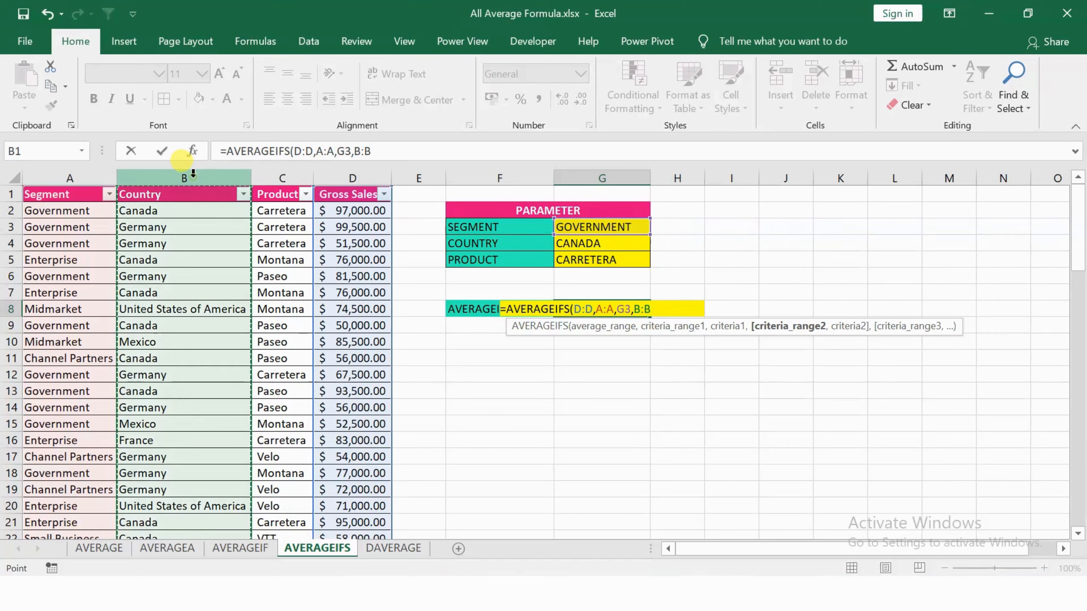
type(",")
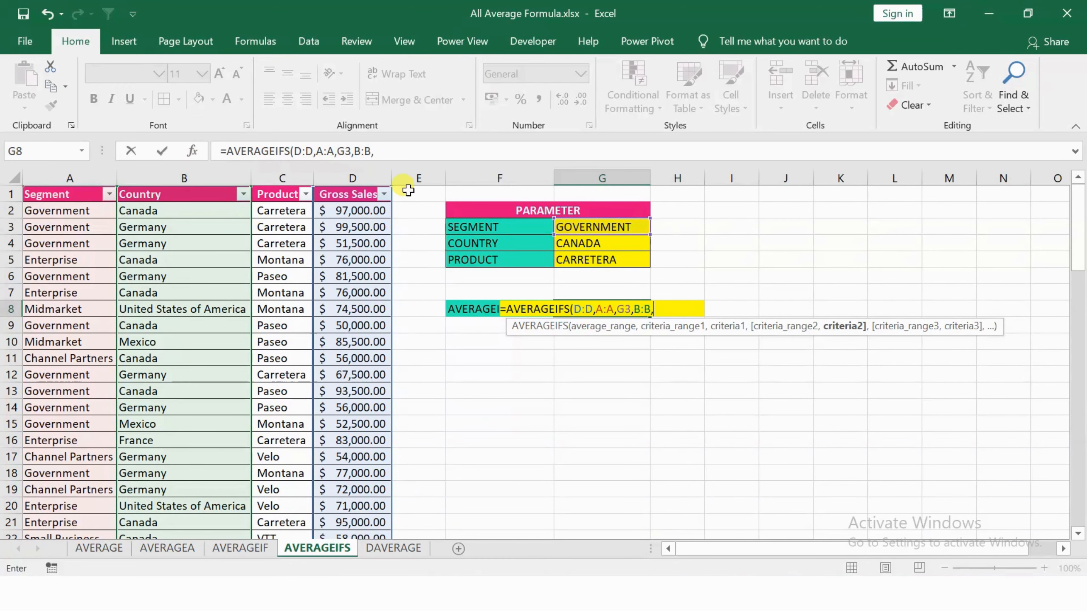
left_click(604, 243)
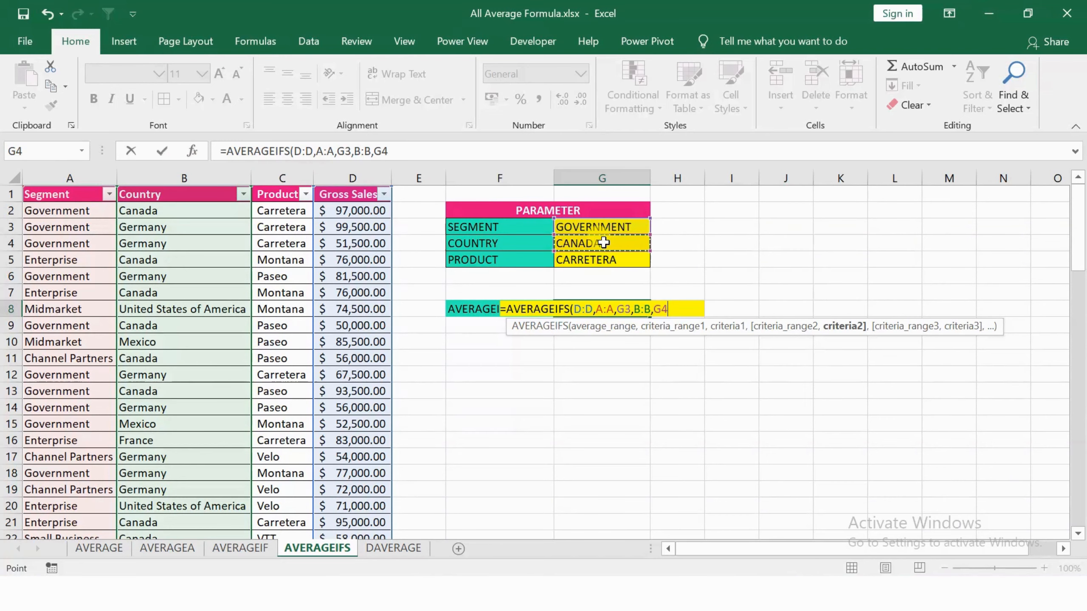
type(",")
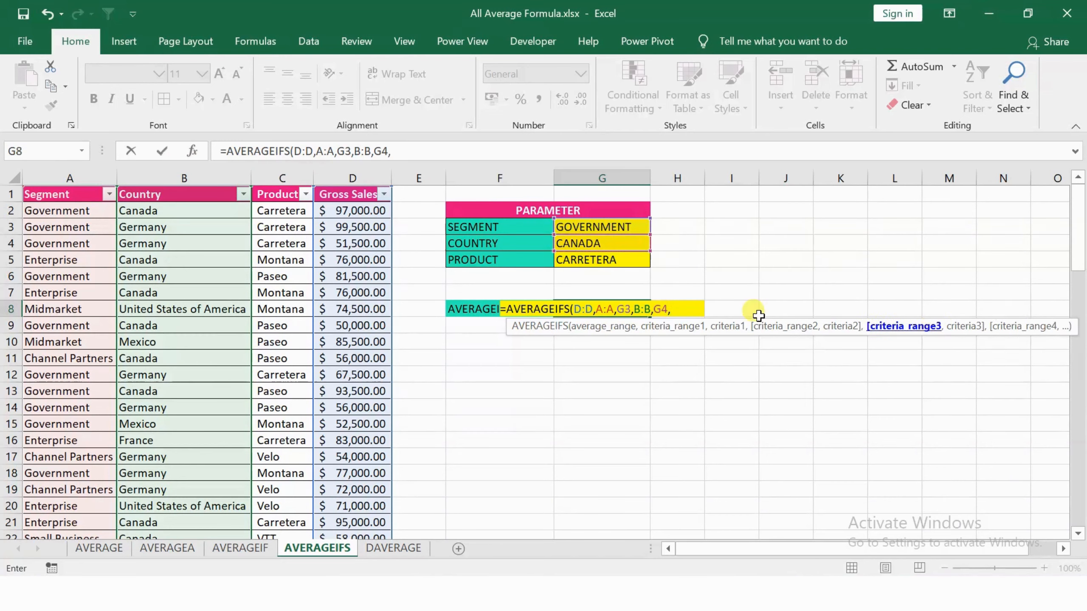
left_click(286, 176)
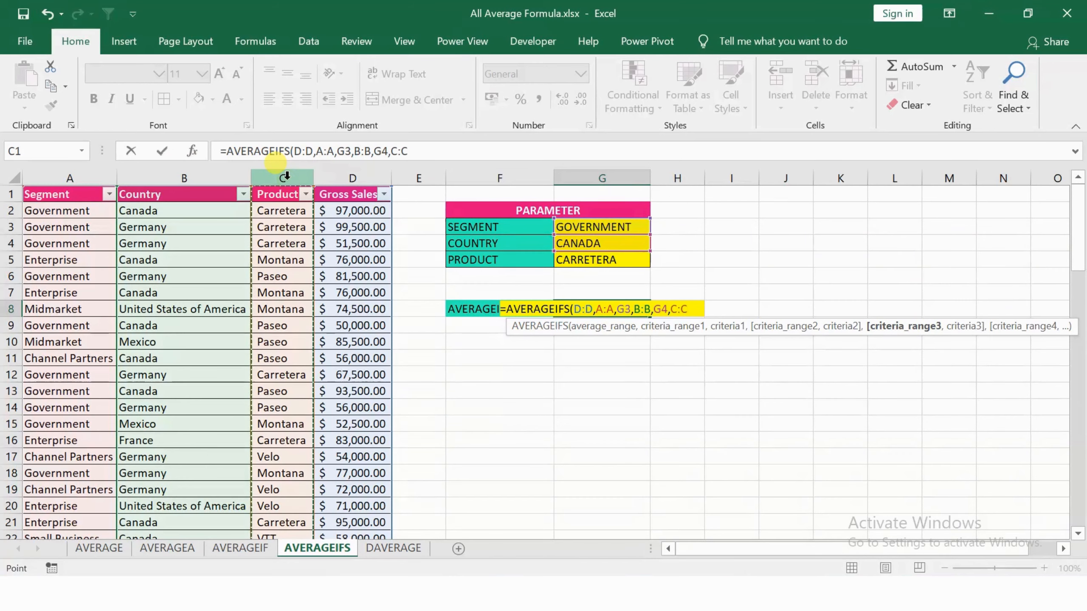
type(",")
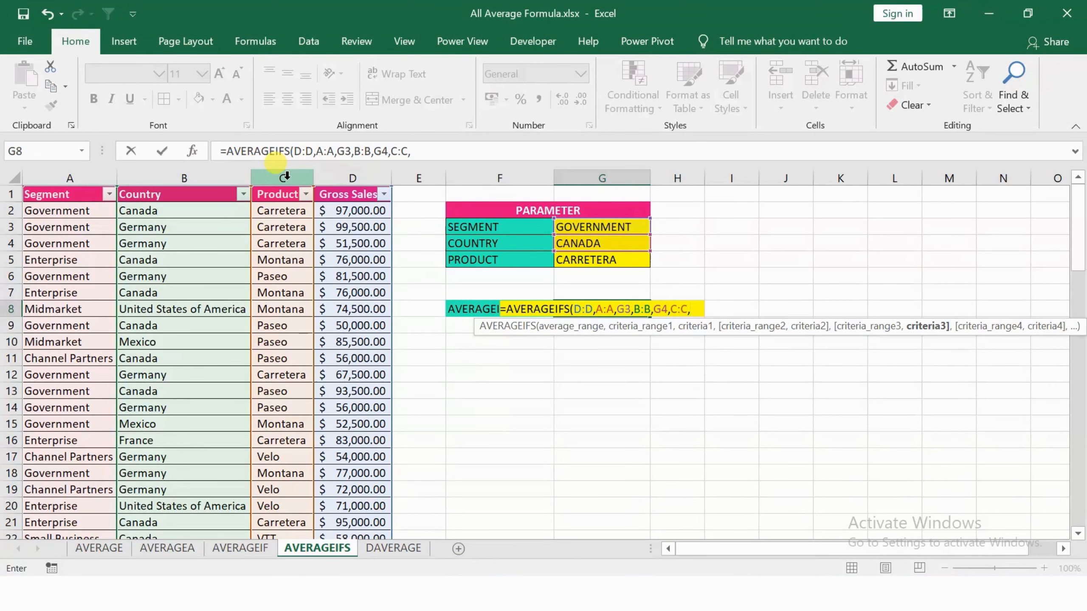
left_click(590, 261)
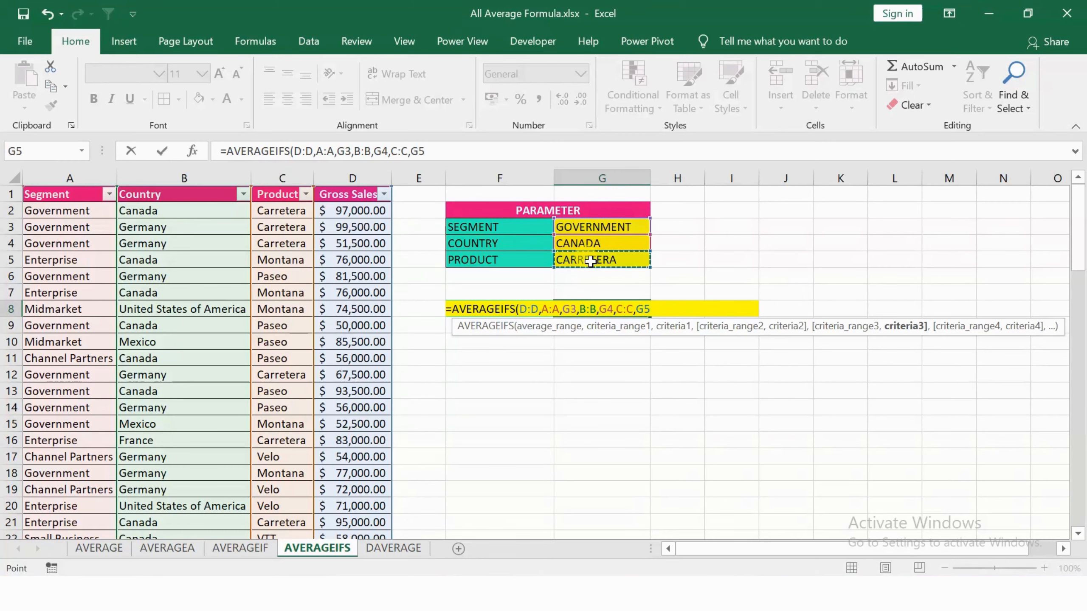
type(")")
key("Return")
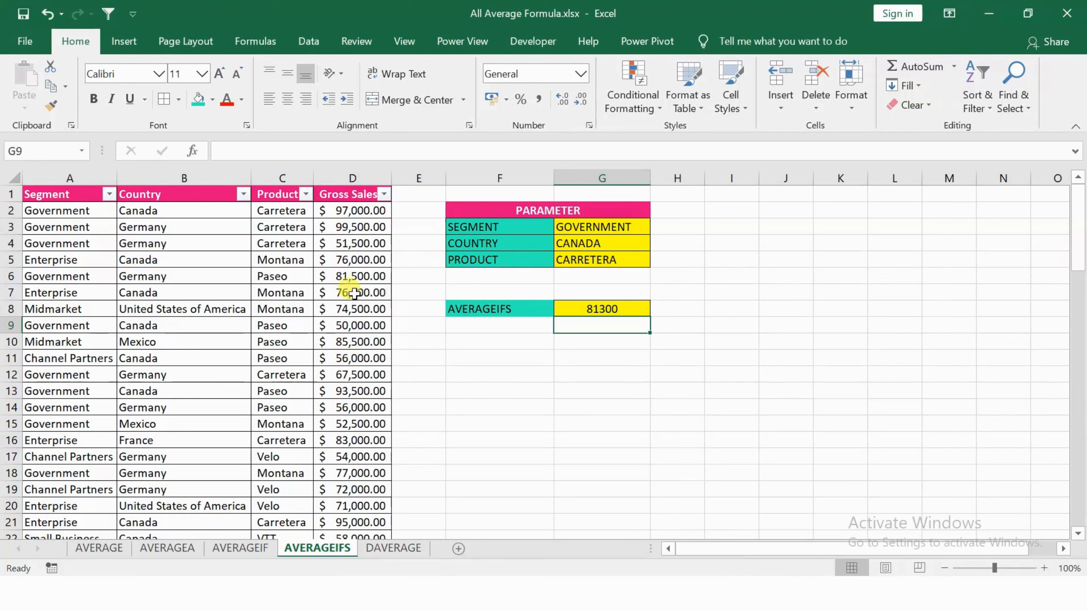
- Filter the sales table to Segment Government, Country Canada and Product Carretera
left_click(175, 262)
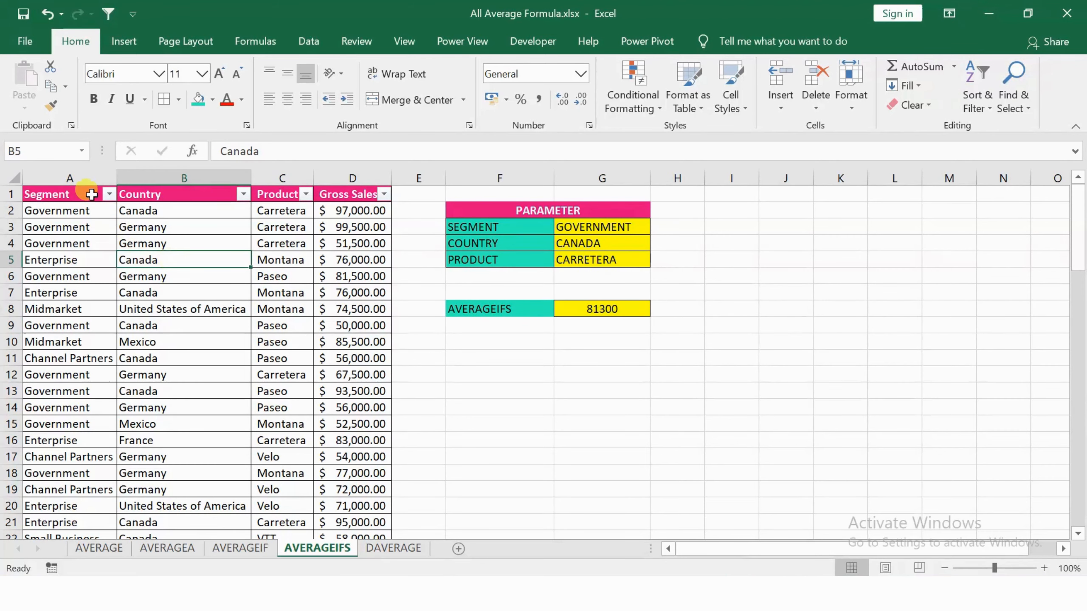
left_click(109, 194)
type("GOV")
key("Return")
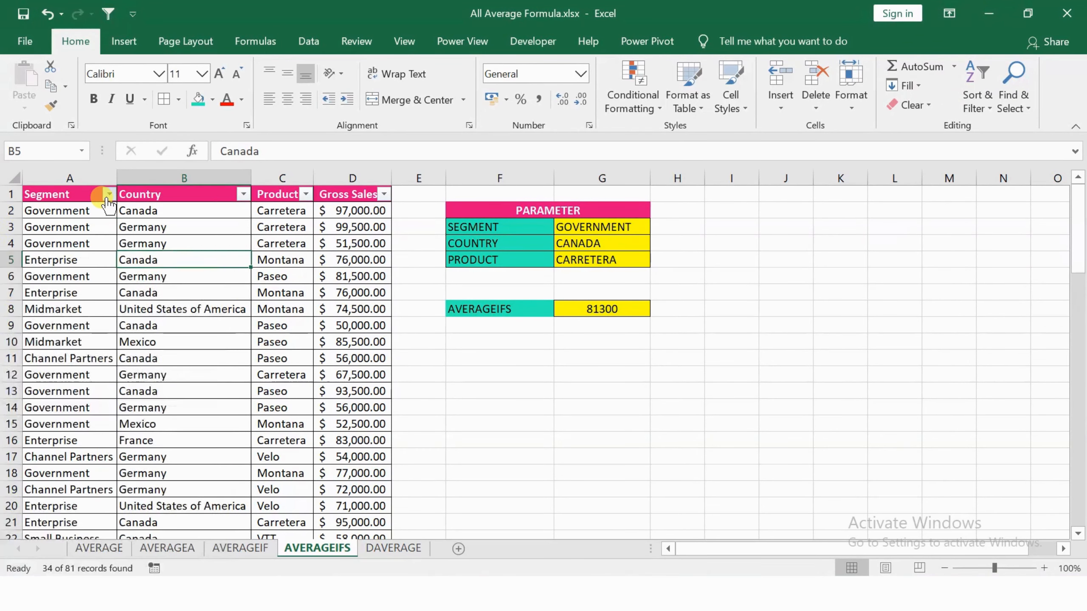
left_click(243, 197)
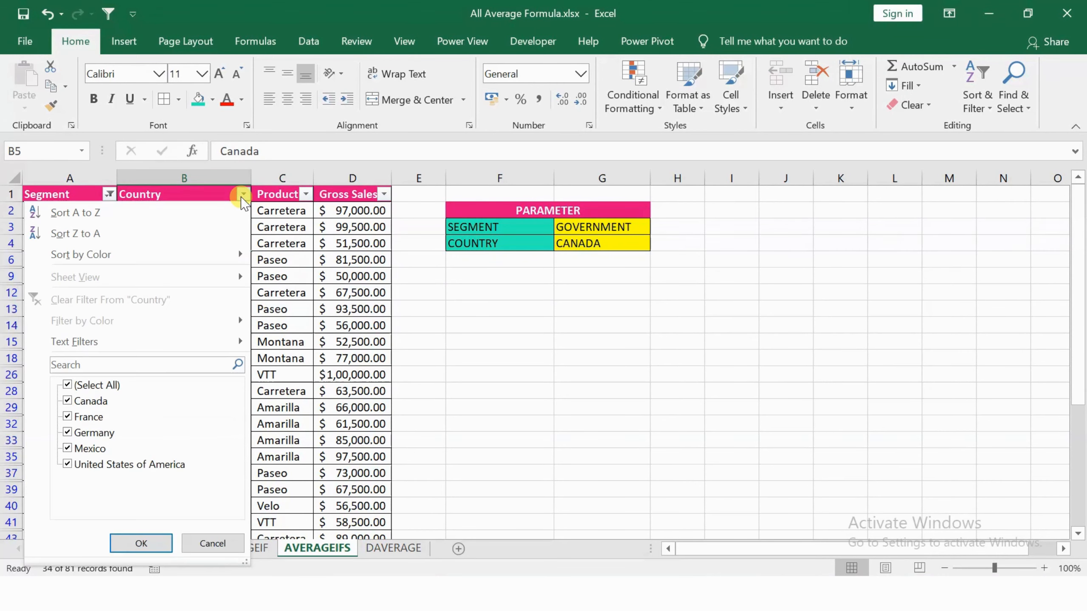
type("CANA")
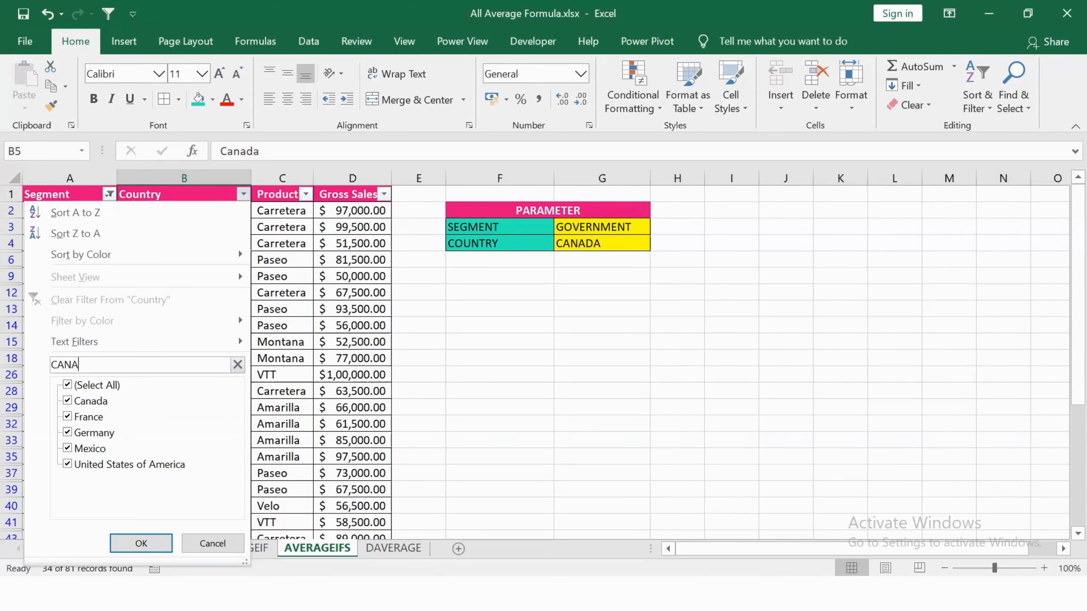
key("Return")
left_click(307, 195)
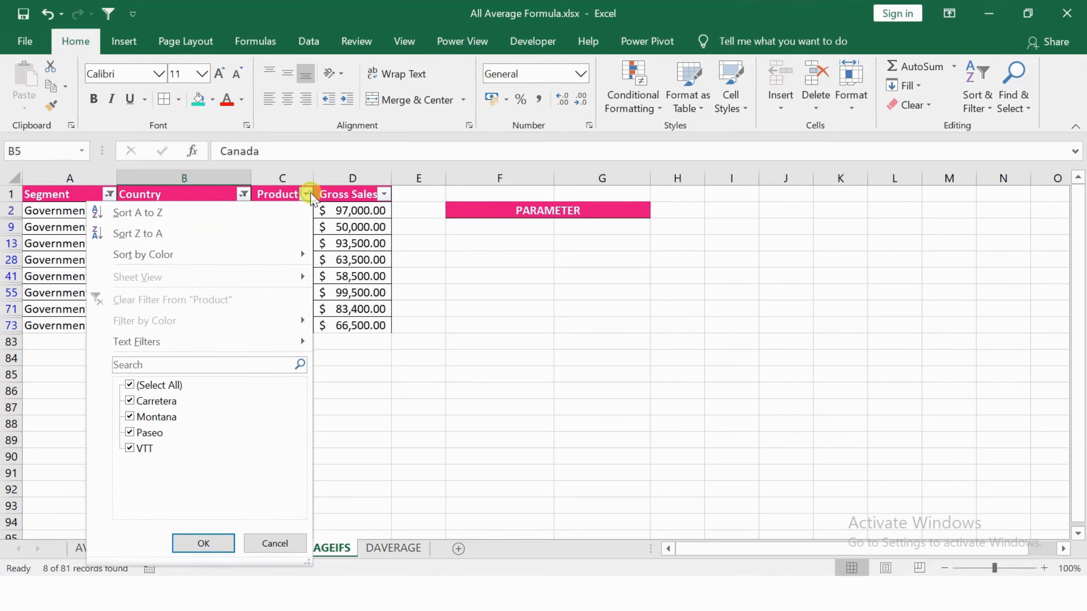
type("CARE")
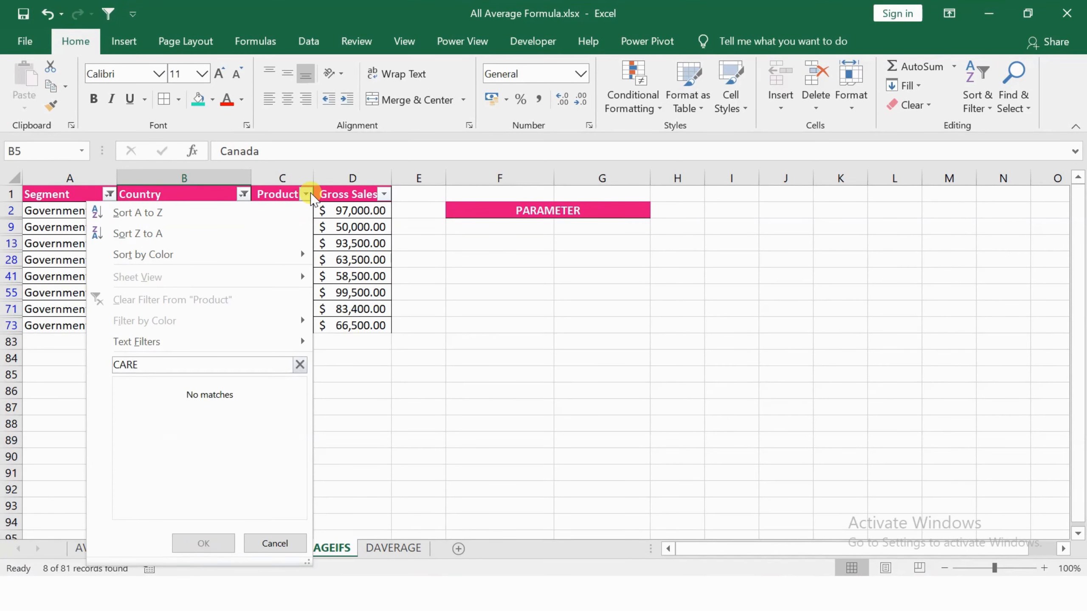
key("BackSpace")
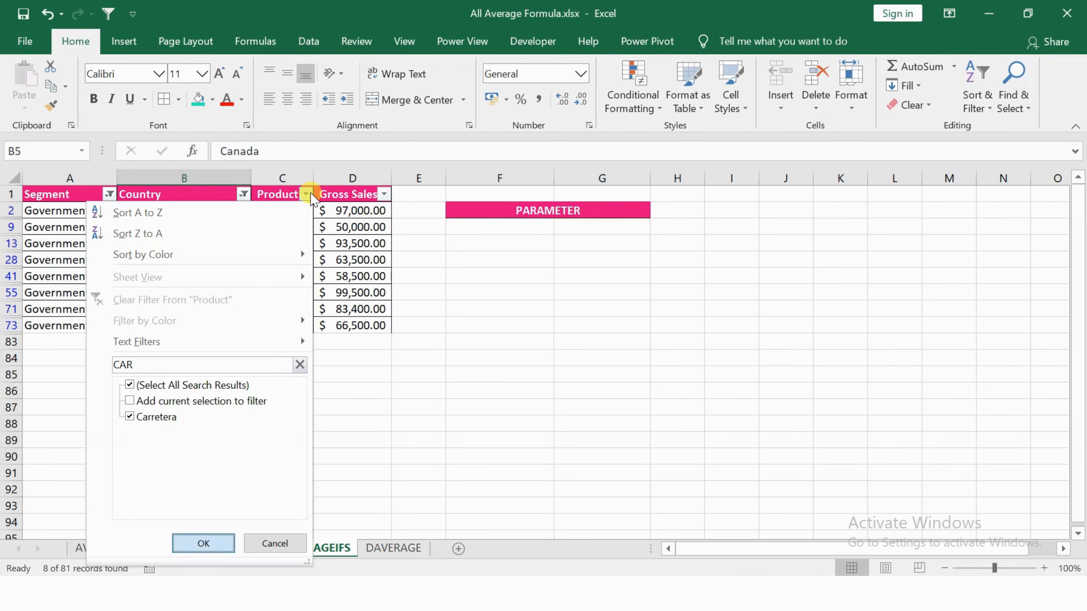
key("Return")
- Check the average of the filtered Gross Sales cells and clear the table's filters
left_click(519, 324)
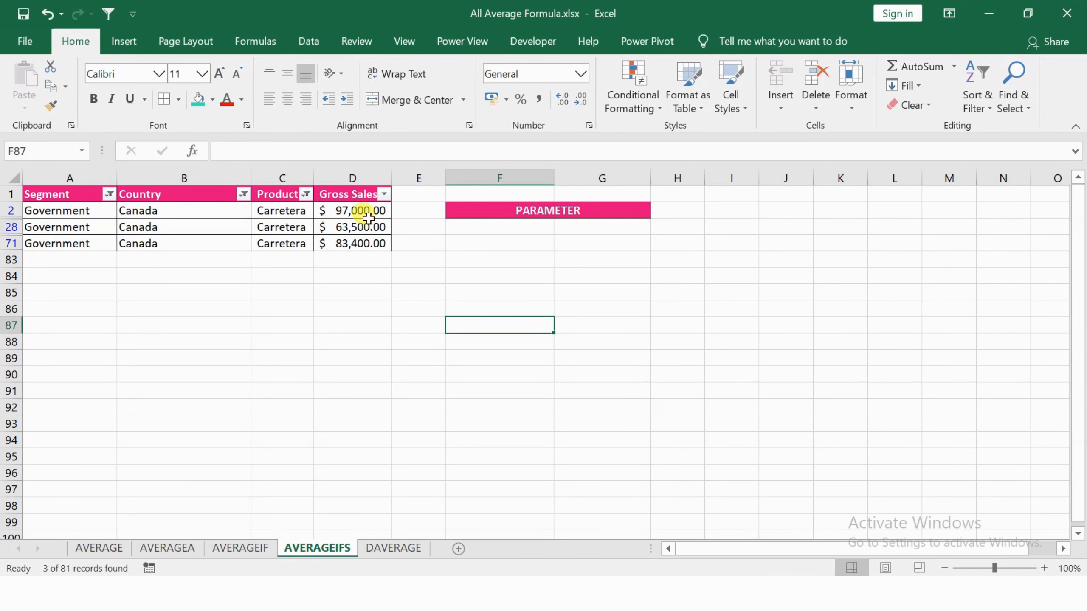
left_click_drag(367, 213, 364, 244)
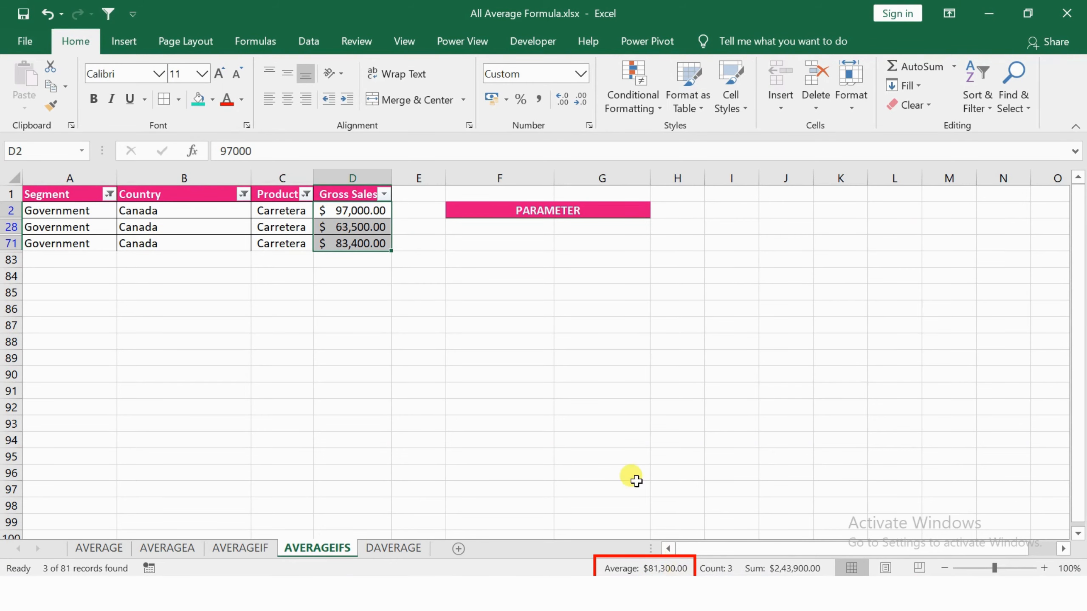
left_click(105, 210)
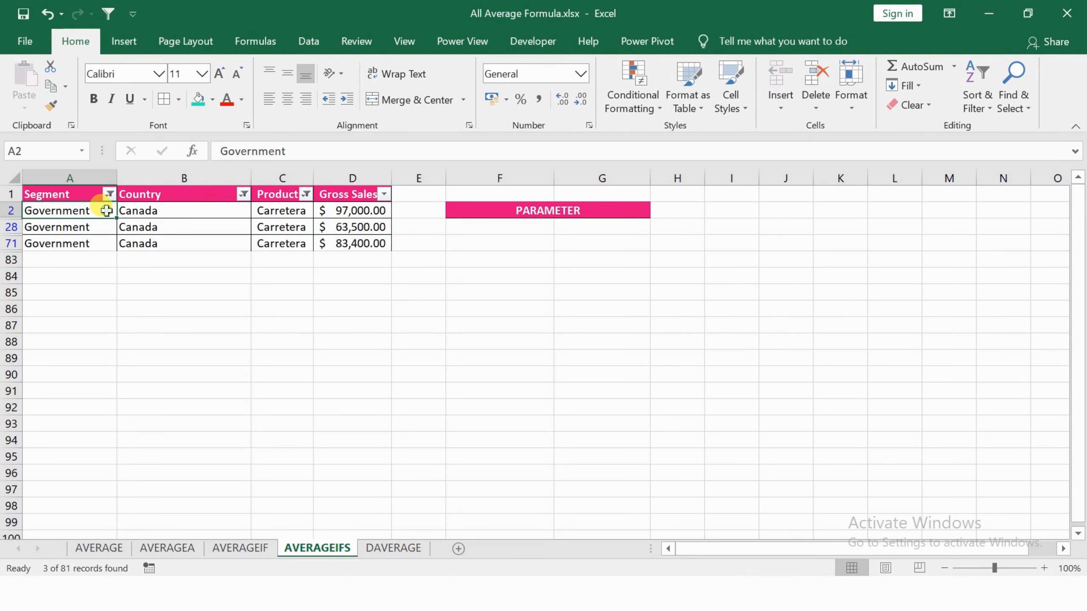
key("ctrl+shift+l")
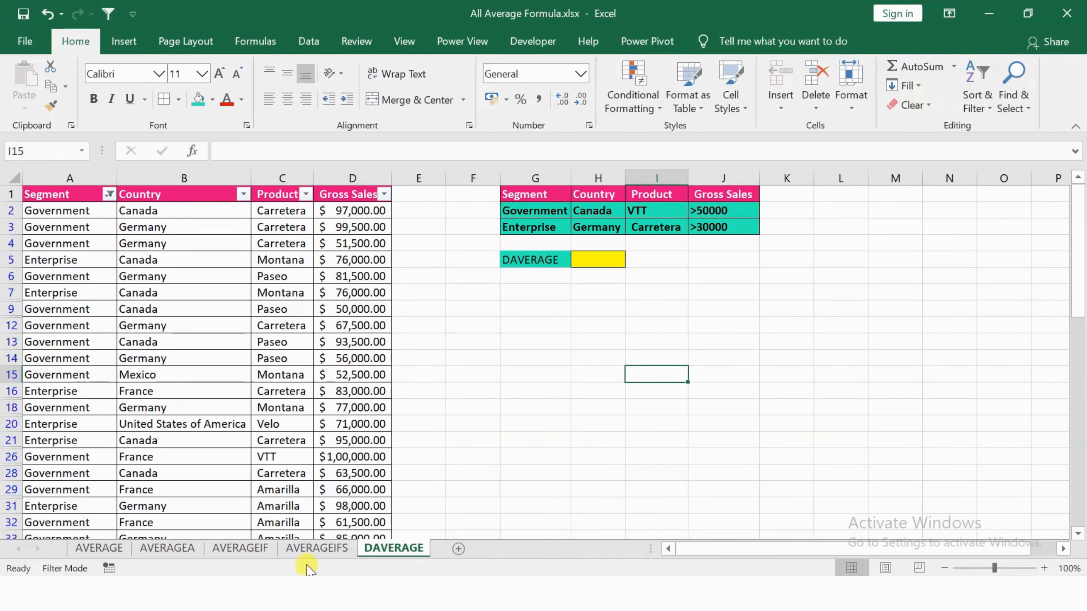
- Review the record in A3:D3 on the AVERAGEIFS sheet and return to the DAVERAGE sheet
left_click(310, 549)
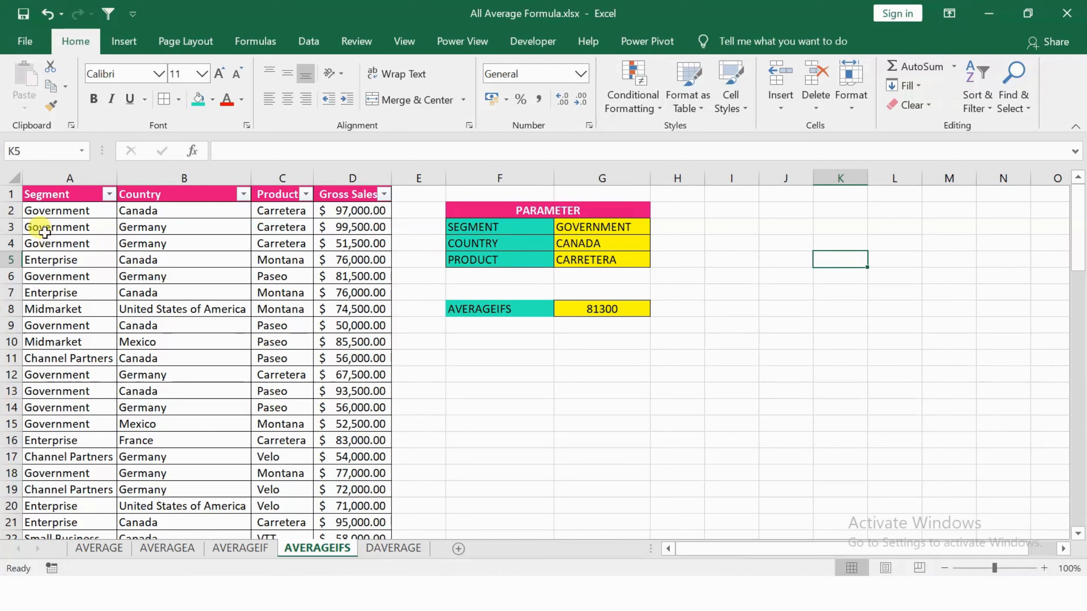
left_click_drag(38, 226, 355, 234)
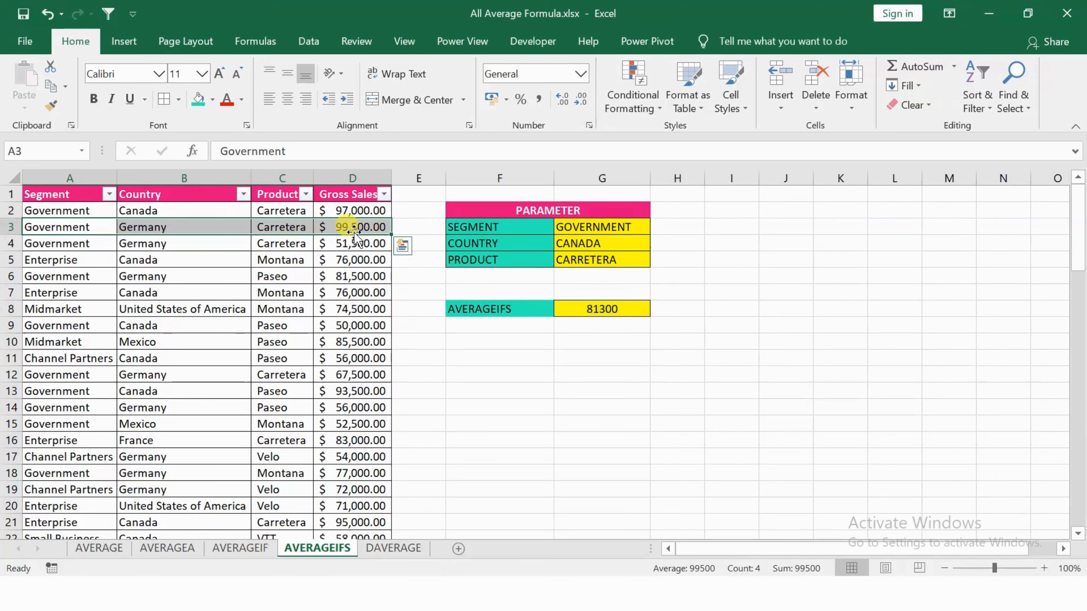
left_click(389, 548)
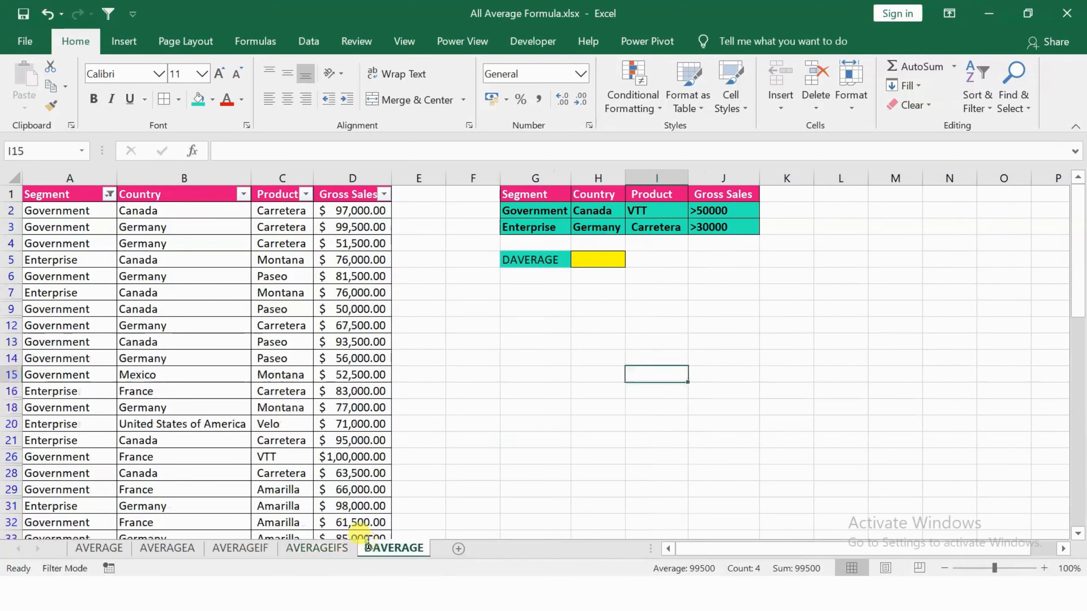
left_click(618, 442)
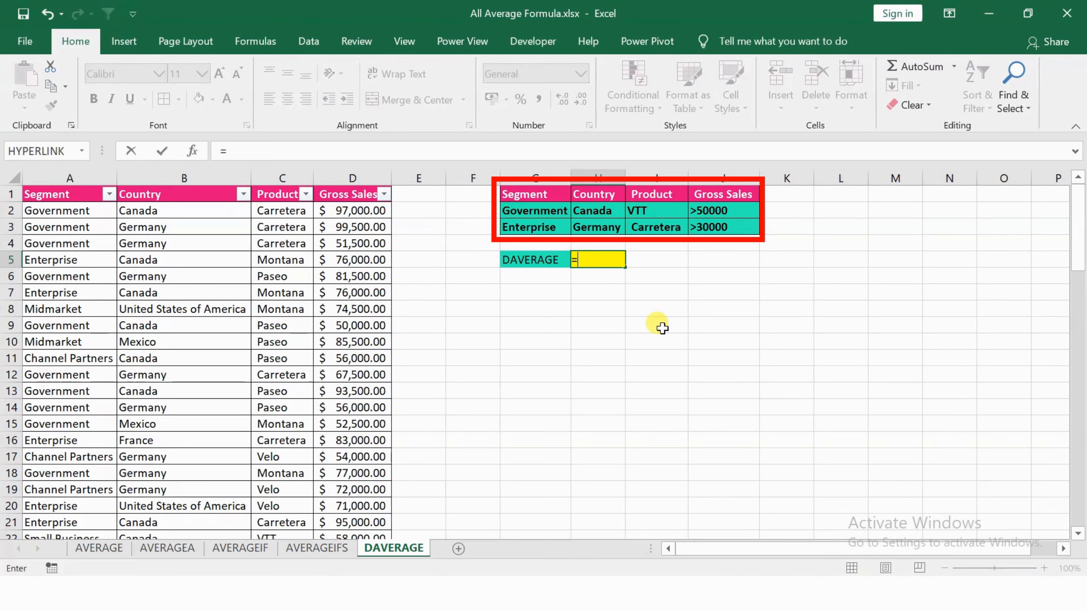
- Start a DAVERAGE formula in H5 with the whole sales table A1:D82 as the database
type("DAVER")
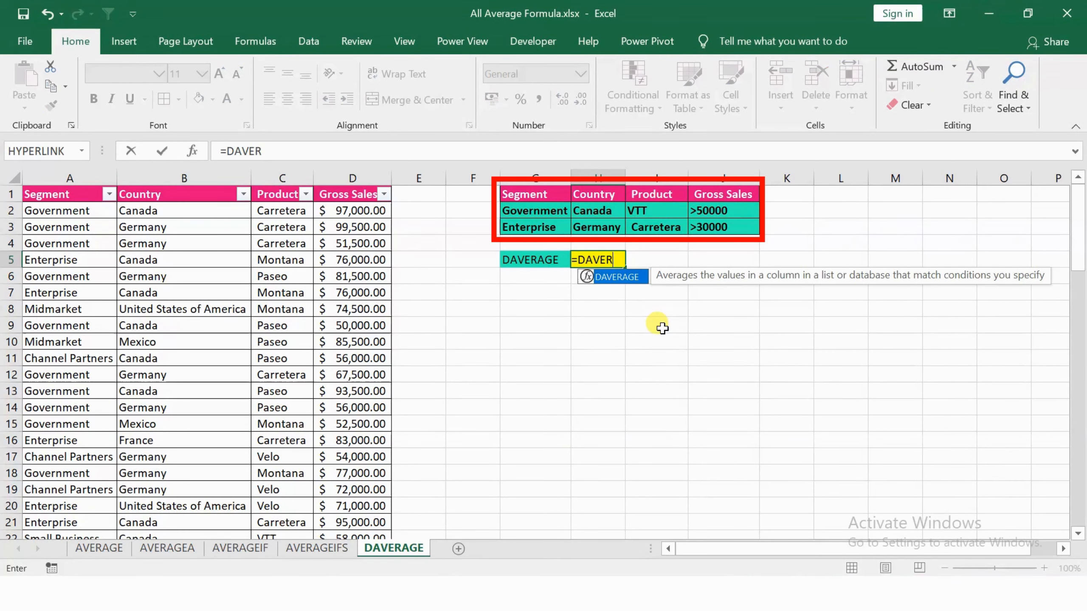
key("Tab")
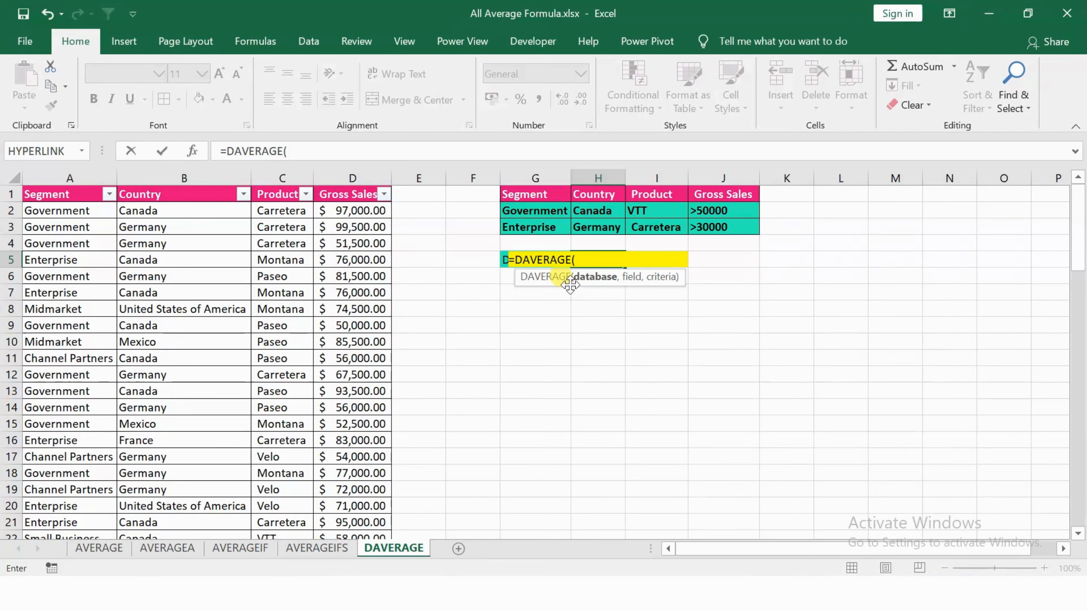
left_click(72, 195)
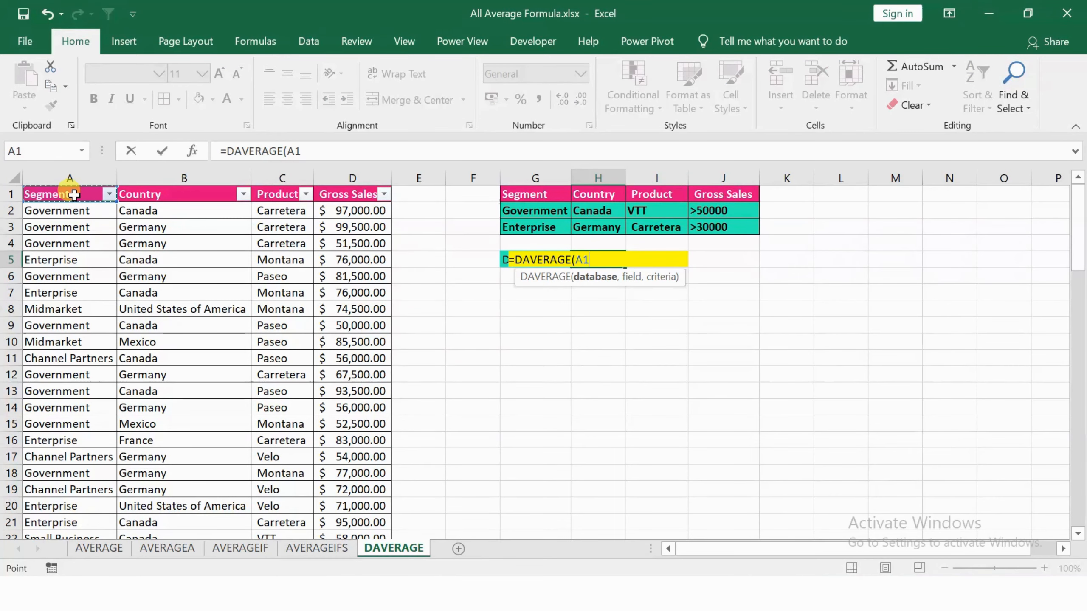
key("ctrl+shift+Right")
key("ctrl+shift+Down")
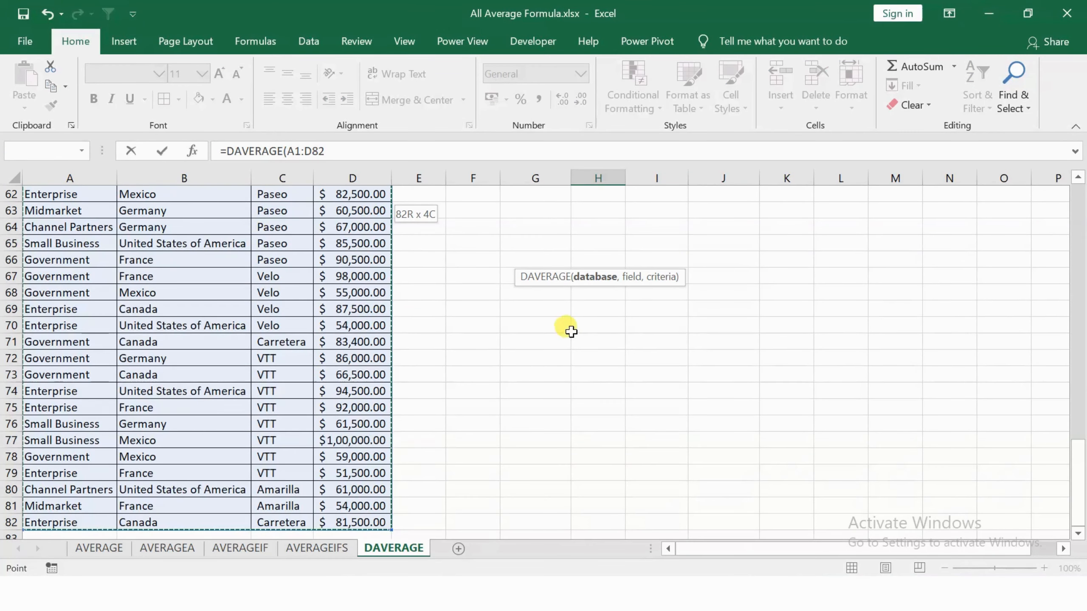
scroll(571, 332, "up", 8)
scroll(569, 329, "up", 12)
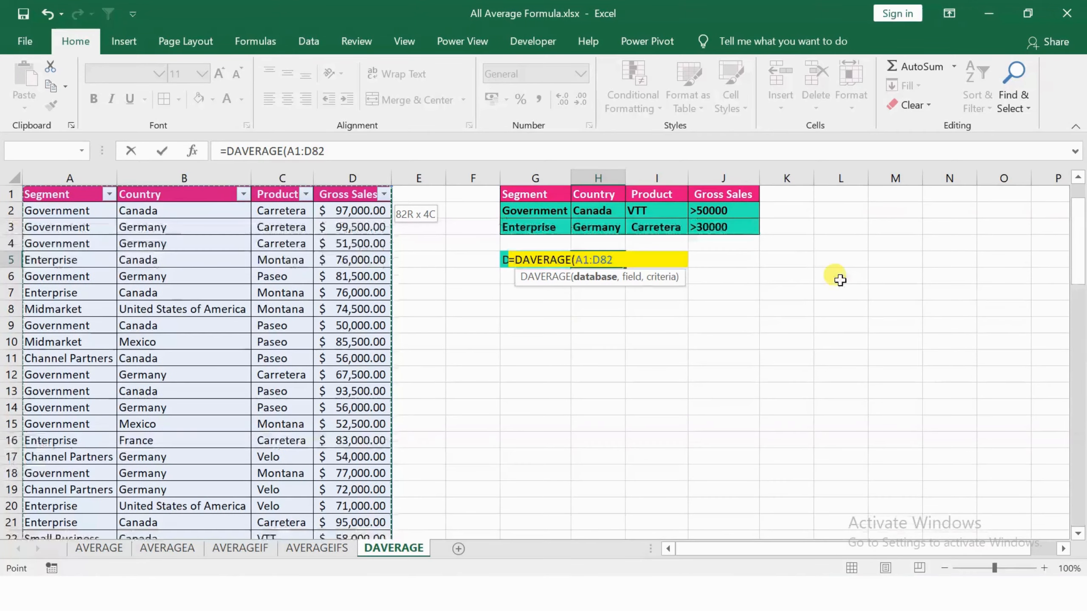
type(",")
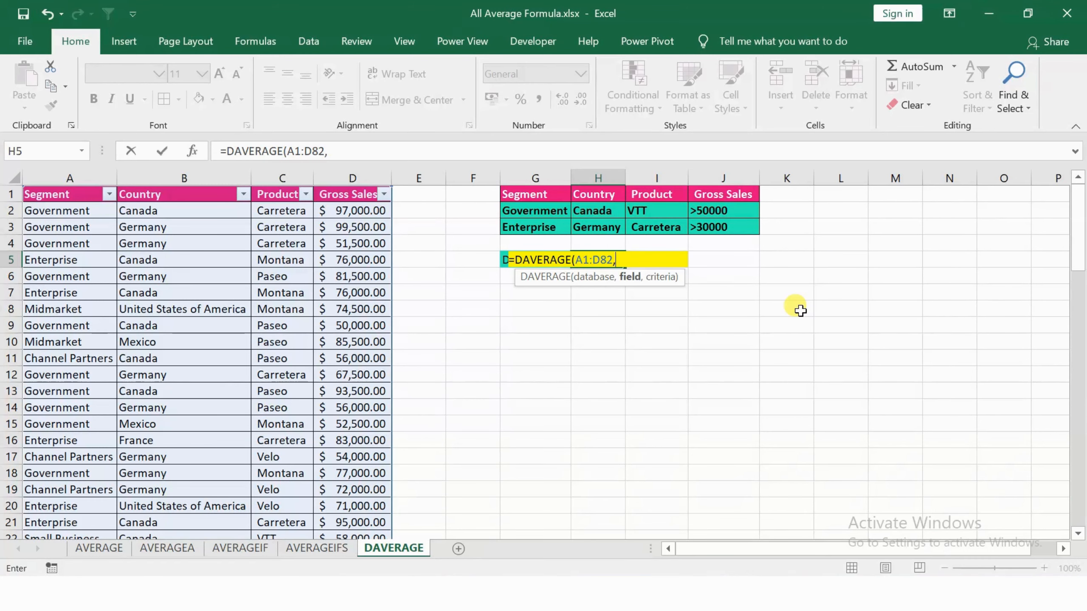
type("\"Gross Sa")
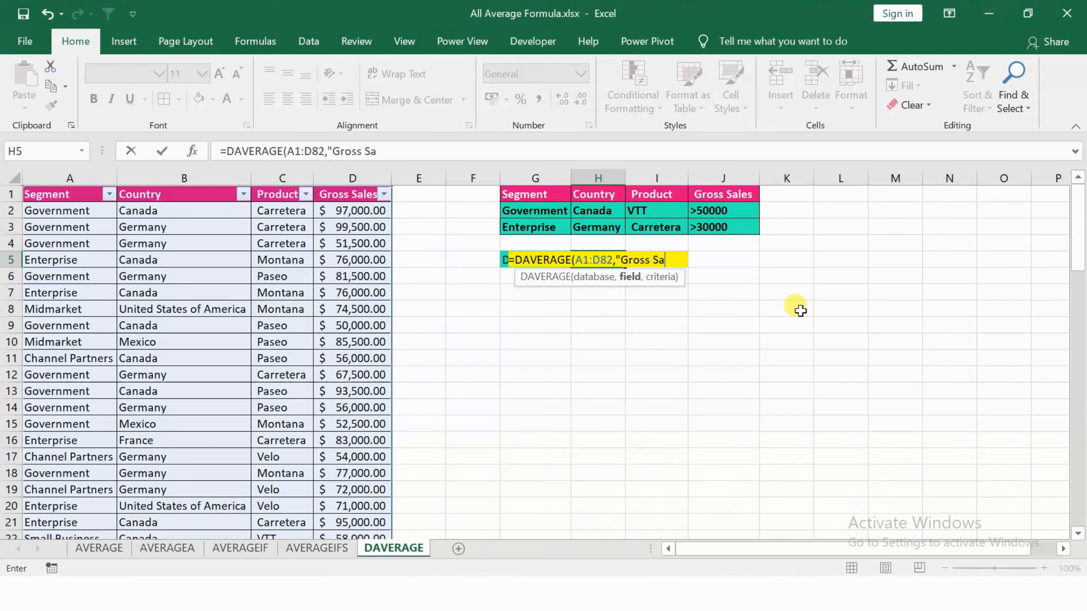
type("les\"")
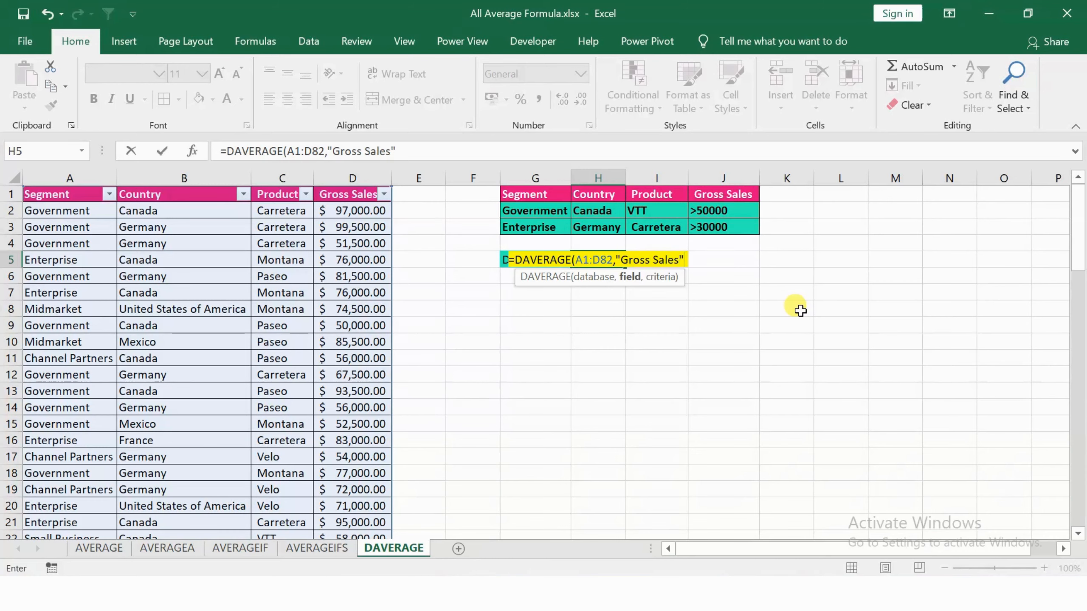
key("BackSpace")
key("BackSpace")
key("BackSpace")
key("BackSpace")
key("BackSpace")
key("BackSpace")
key("BackSpace")
key("BackSpace")
key("BackSpace")
key("BackSpace")
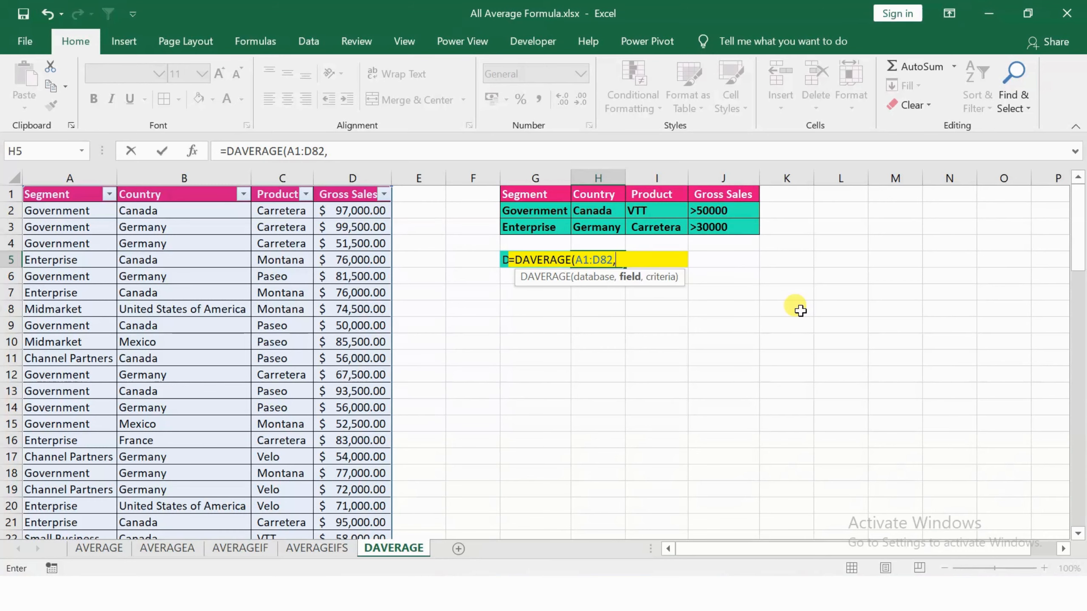
- Complete the DAVERAGE formula in H5 with the Gross Sales header J1 as the field and G1:J3 as the criteria
left_click(729, 194)
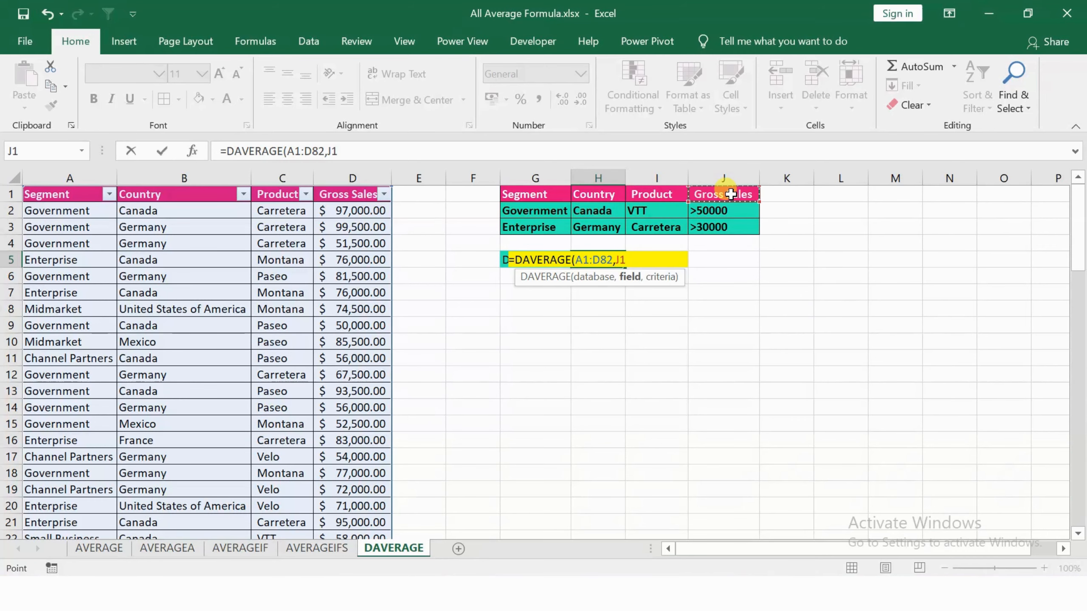
type(",")
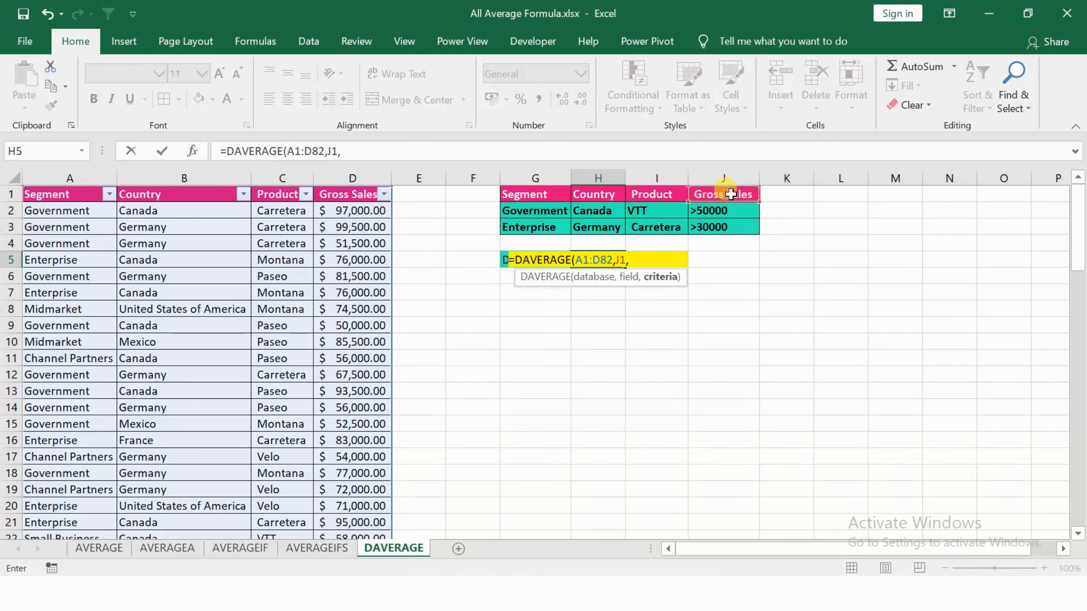
left_click_drag(544, 195, 707, 227)
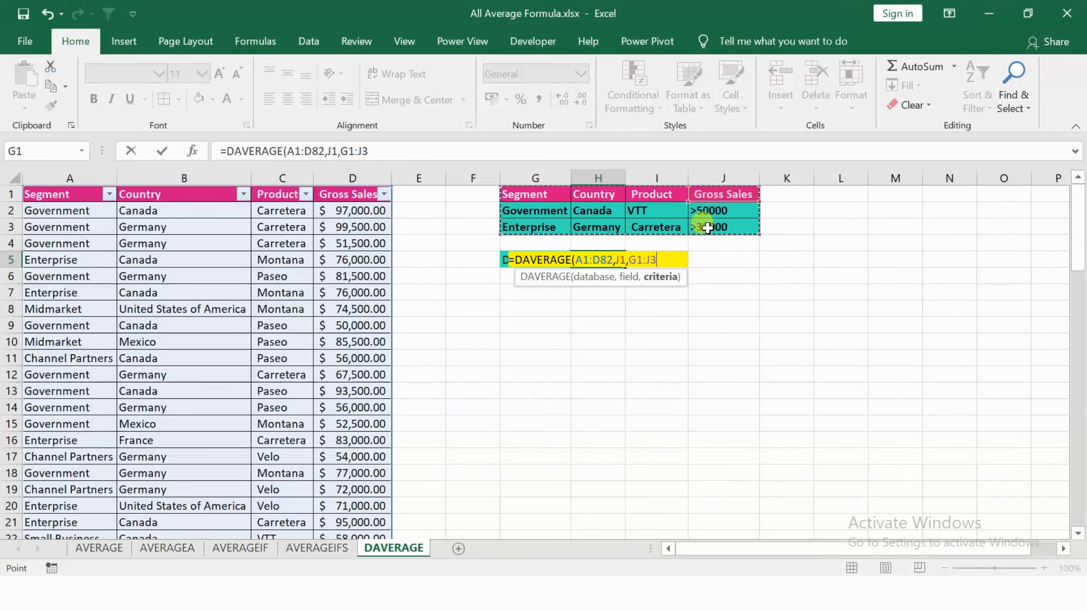
key("Return")
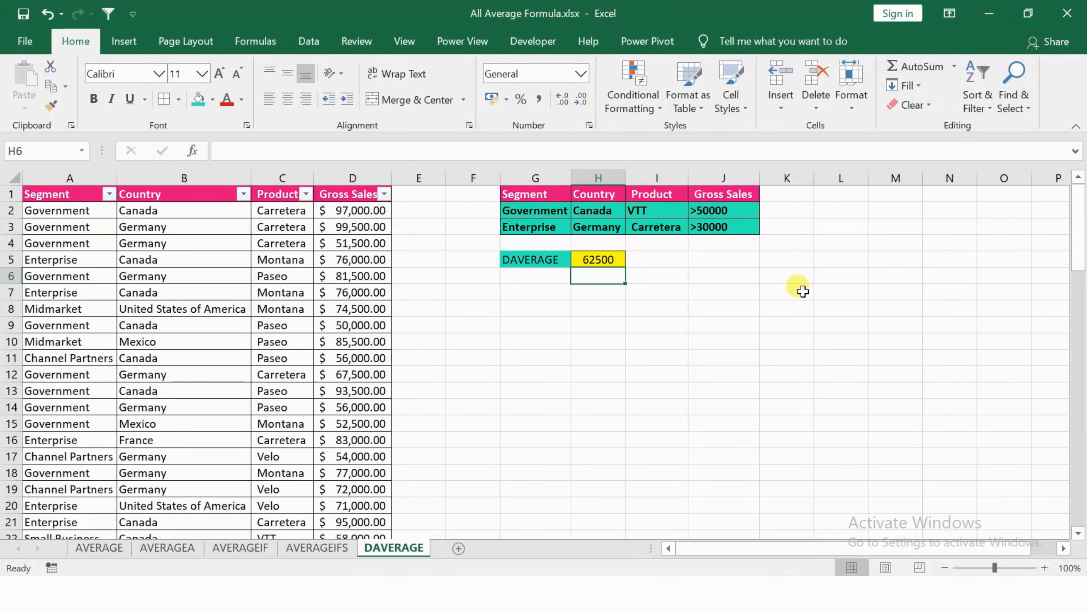
left_click(590, 390)
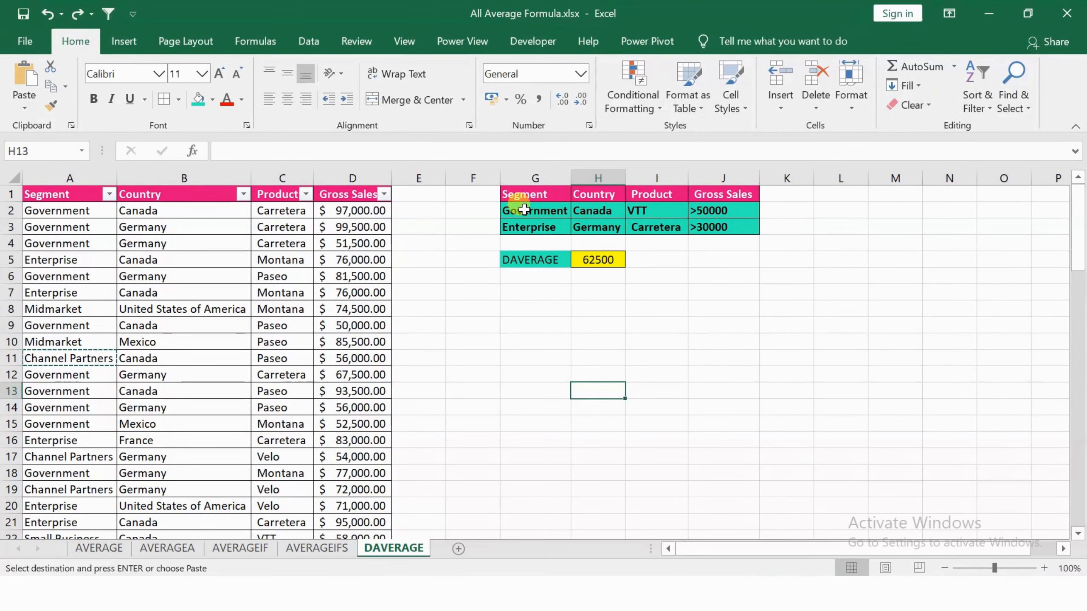
- Replace the first Product criterion in I2 with a copy of Paseo from C6 in the sales table
left_click(642, 212)
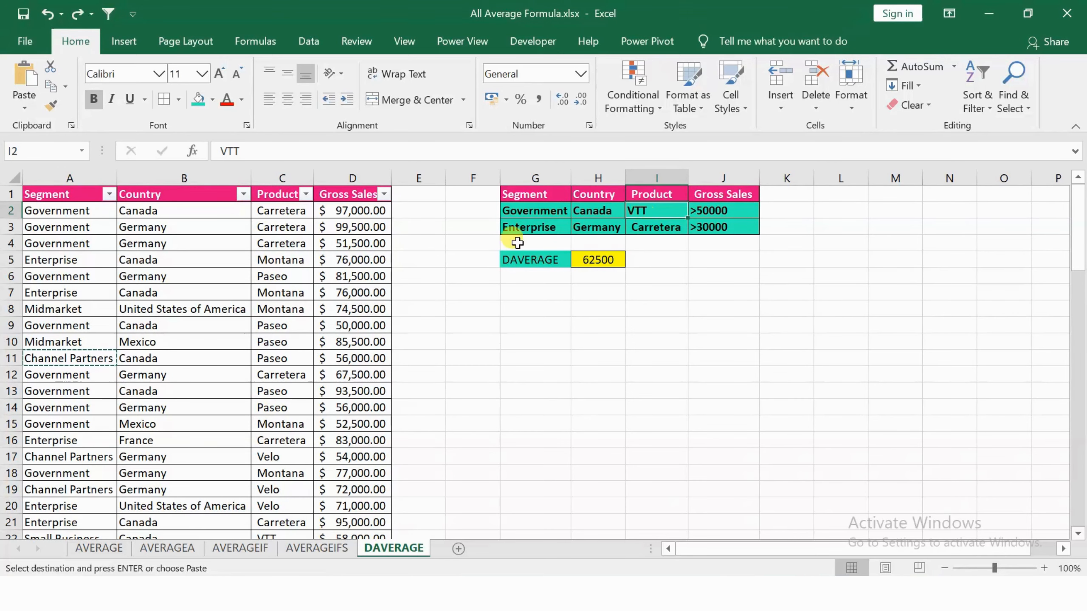
left_click(274, 279)
key("ctrl+c")
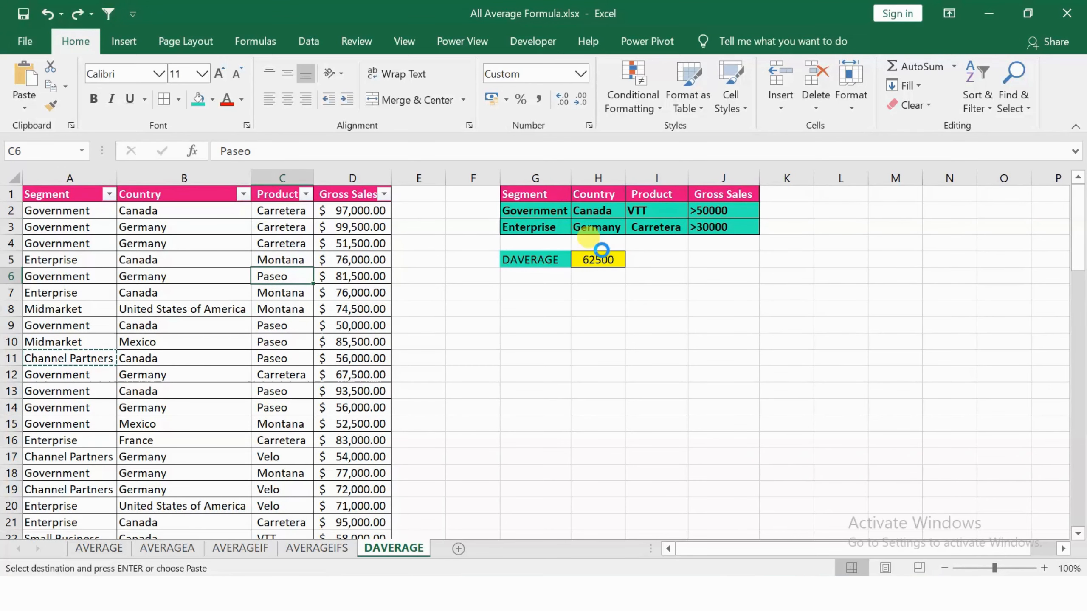
left_click(655, 214)
key("ctrl+v")
left_click(668, 341)
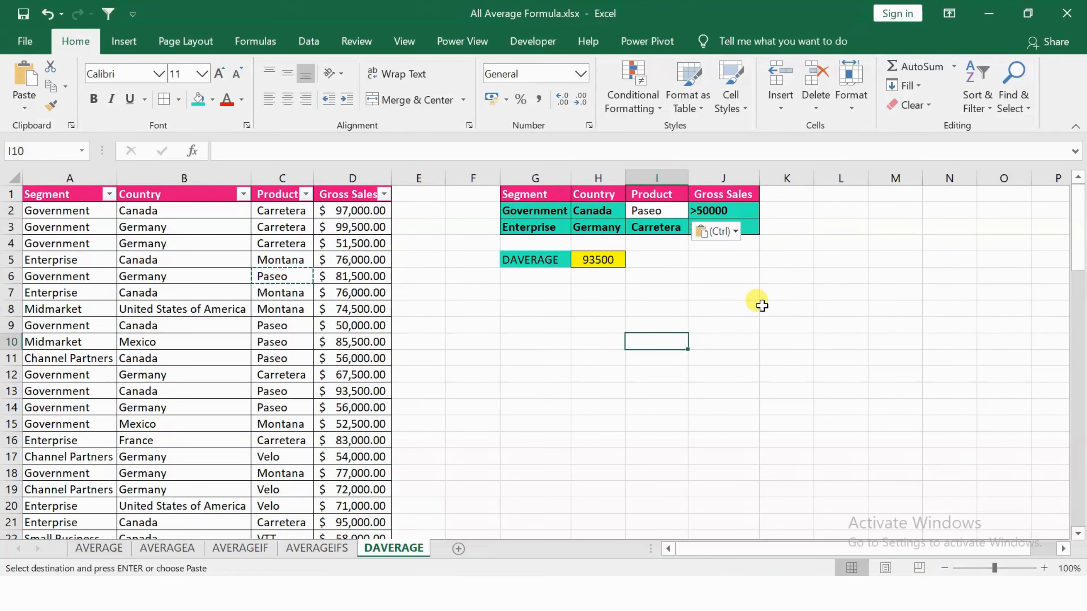
- Check the DAVERAGE result in H5 against the changed product criterion
left_click(836, 303)
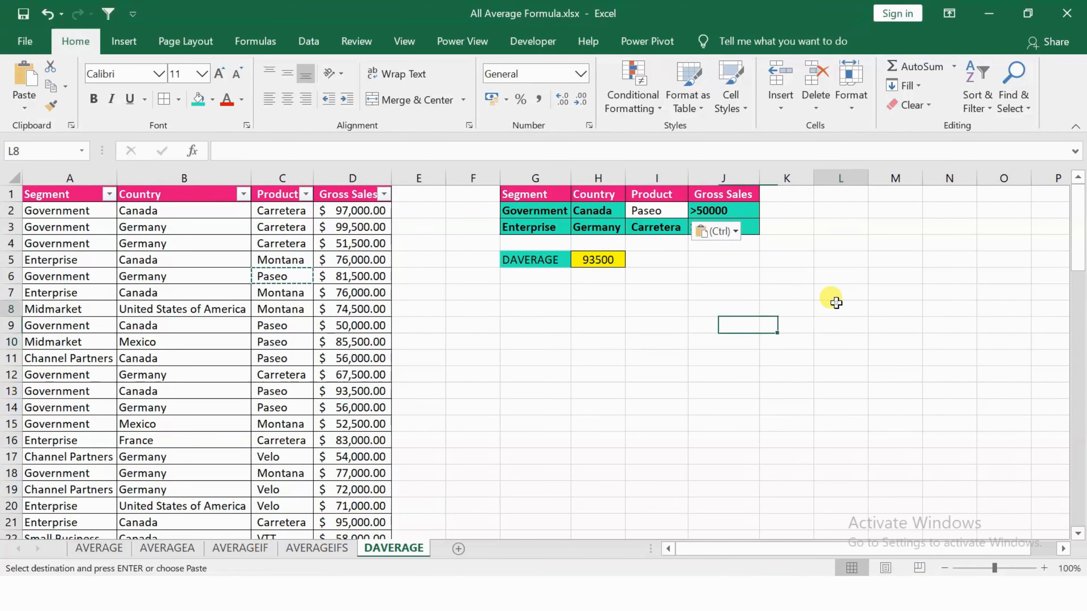
left_click(607, 259)
left_click(592, 360)
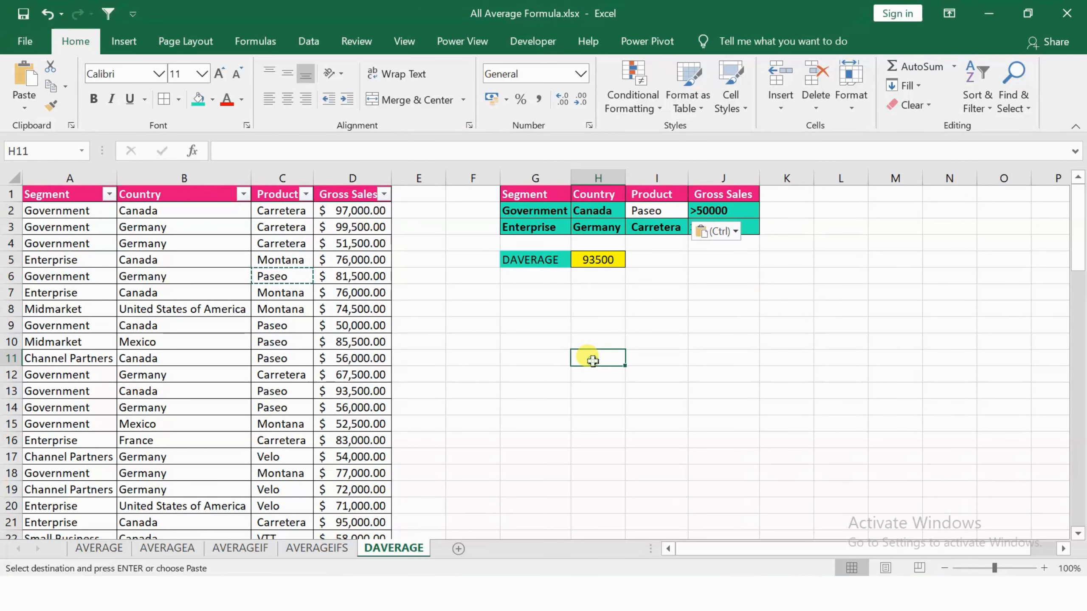